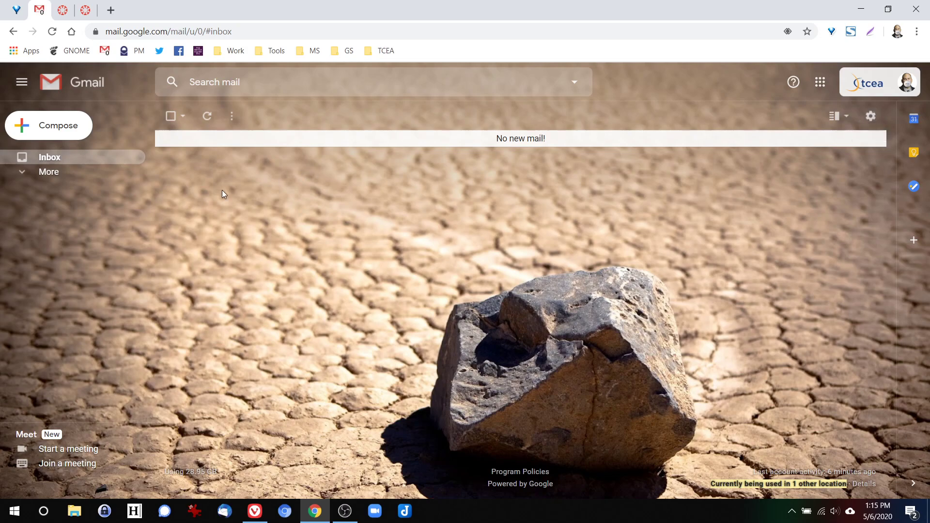
- Expand the sidebar's full label list, glance at the split-pane options, then bring up quick settings
click(58, 180)
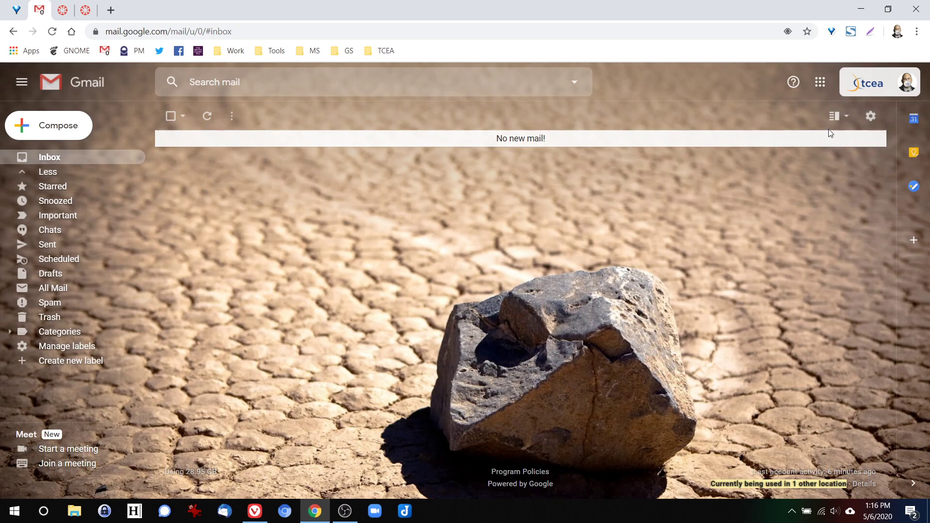
click(848, 118)
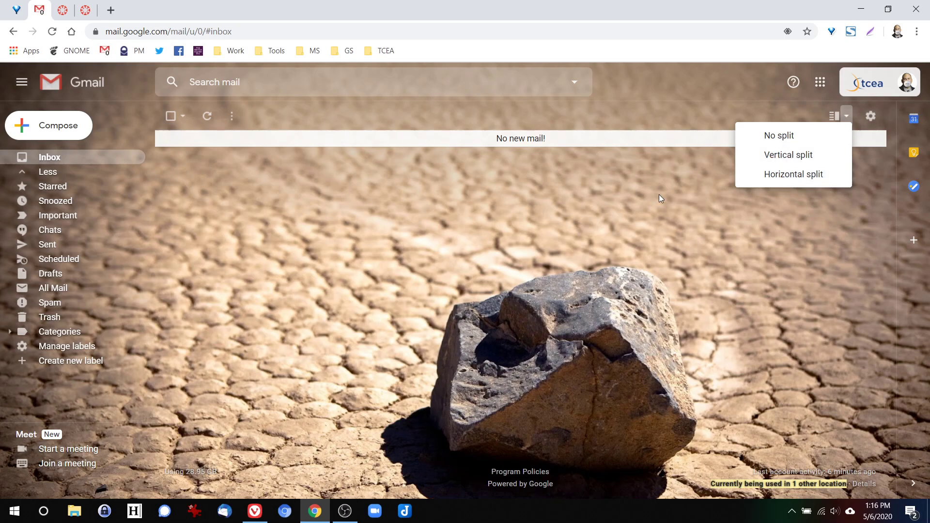
click(623, 178)
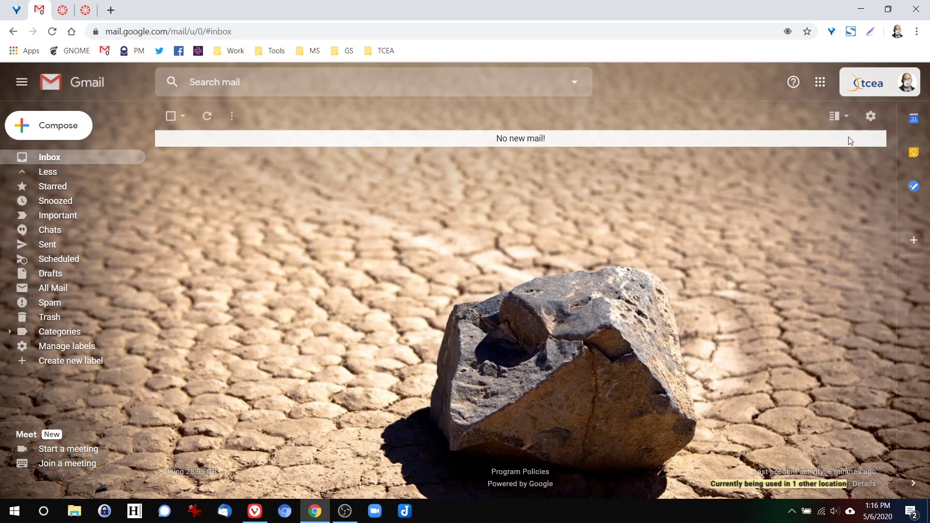
click(872, 121)
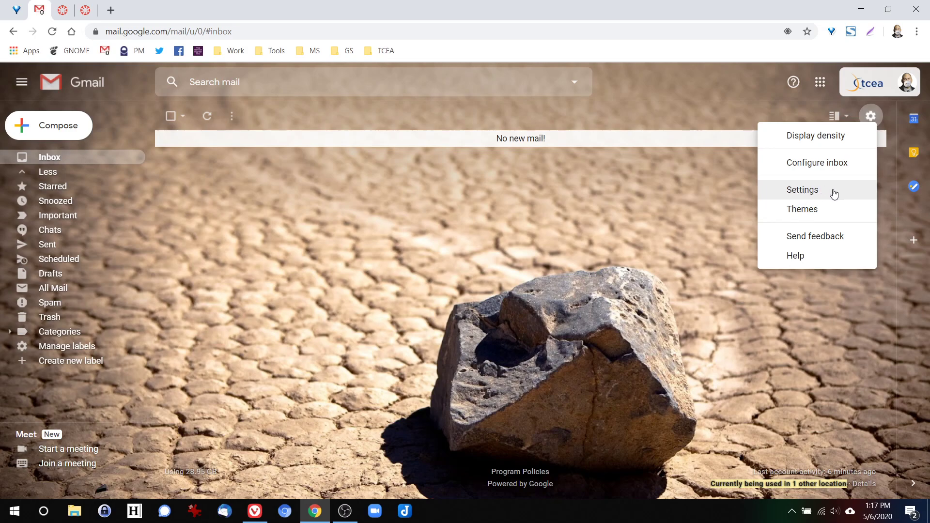
- Open the full Settings page and scroll through the General tab's options
click(819, 191)
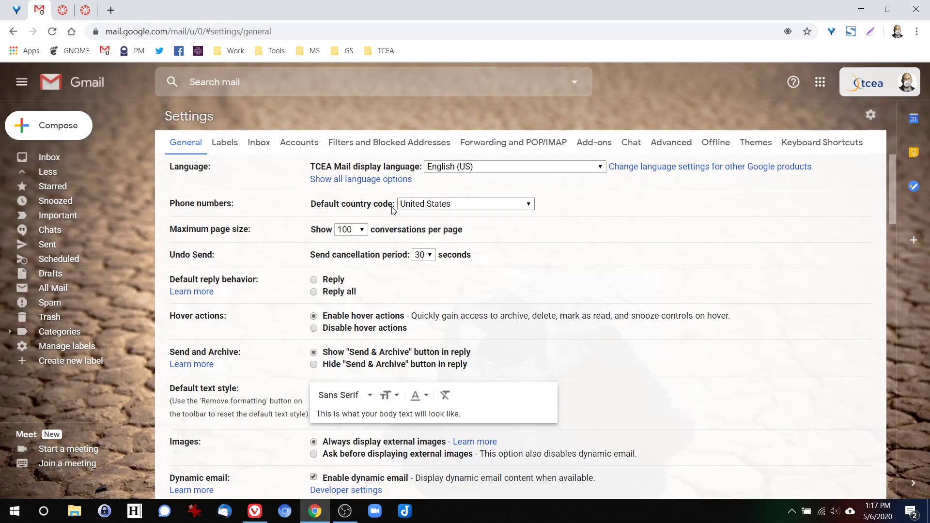
scroll(278, 274, down, 4)
scroll(278, 273, up, 4)
scroll(261, 303, down, 4)
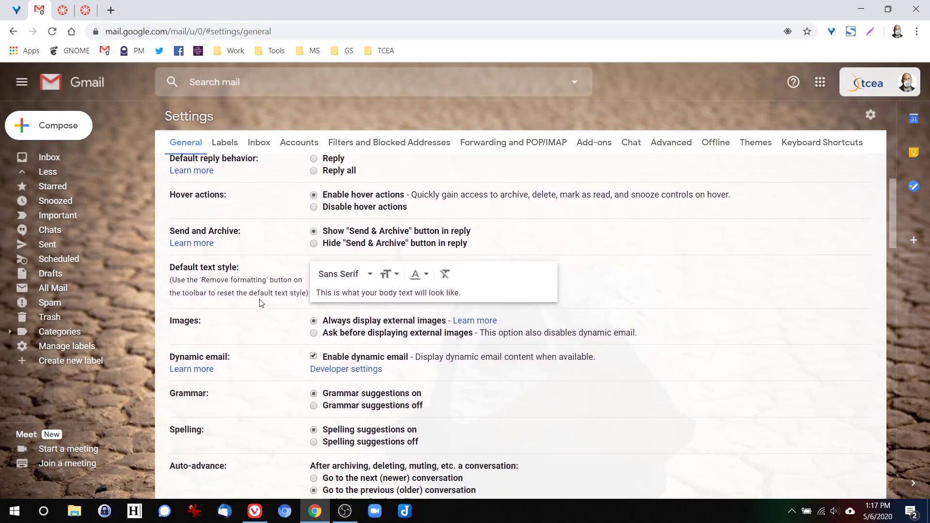
scroll(261, 303, up, 1)
scroll(287, 388, down, 3)
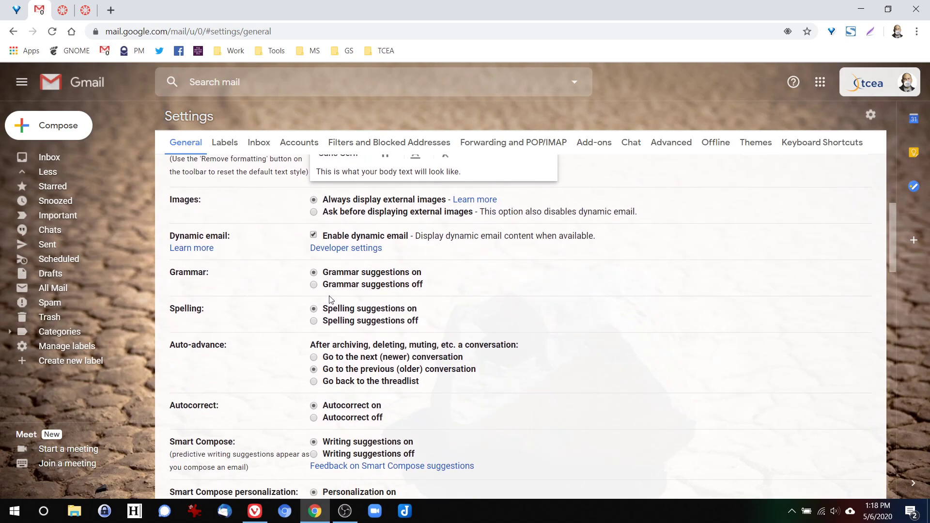
scroll(293, 399, down, 1)
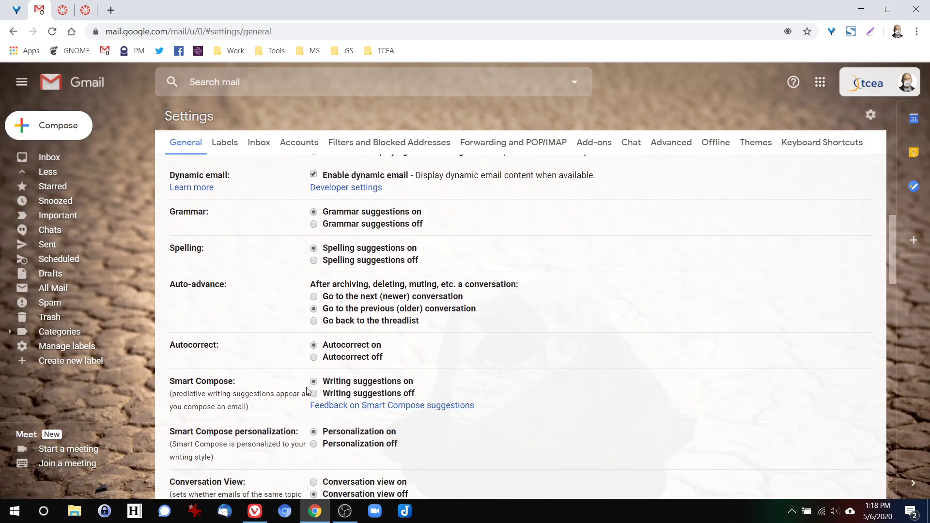
scroll(314, 384, down, 1)
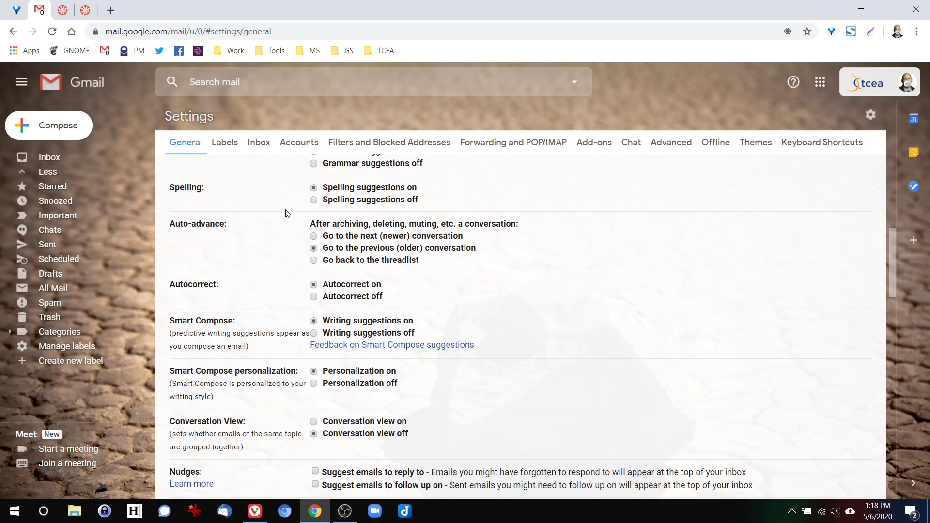
scroll(280, 343, down, 2)
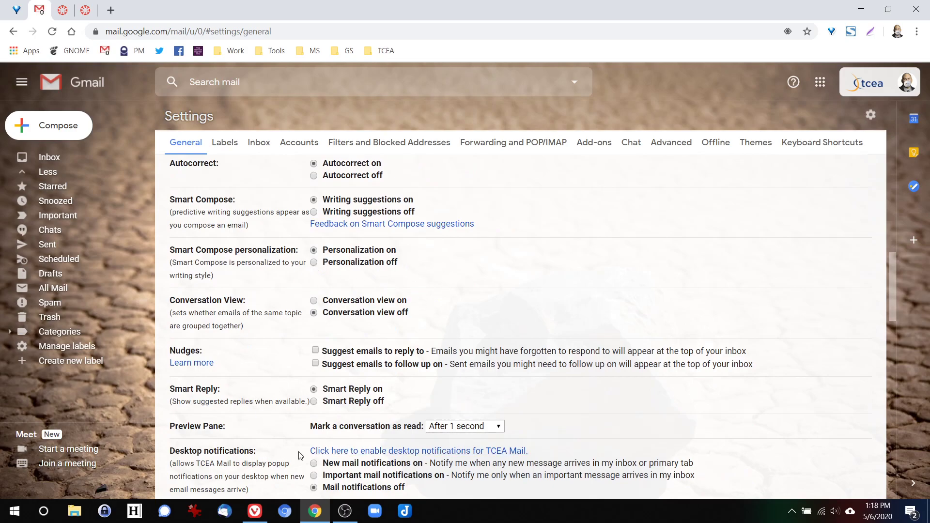
scroll(300, 456, down, 1)
scroll(301, 456, down, 3)
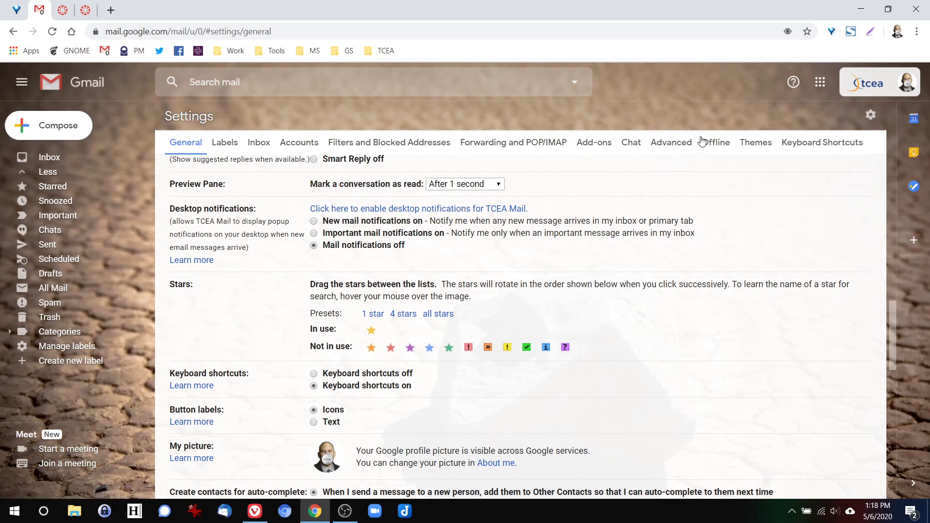
- On the Advanced tab, enable Templates and Right-side chat and save the changes
click(670, 145)
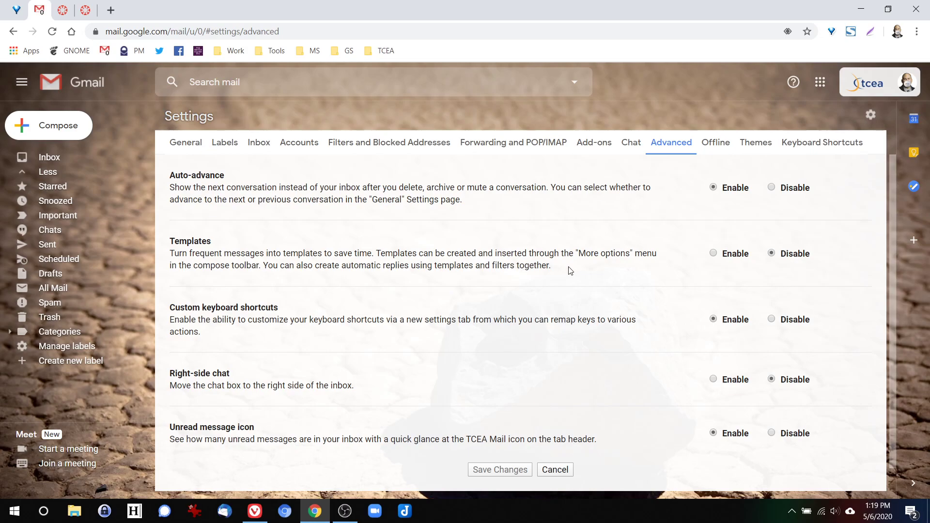
click(713, 254)
click(714, 379)
click(502, 470)
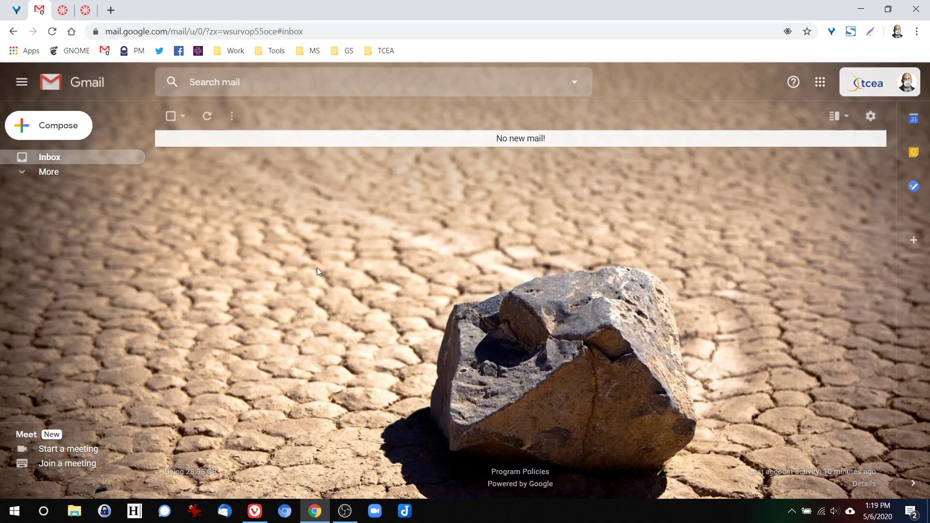
- Start a new message, dismiss the signature tip and check the Templates options before writing the body
click(65, 128)
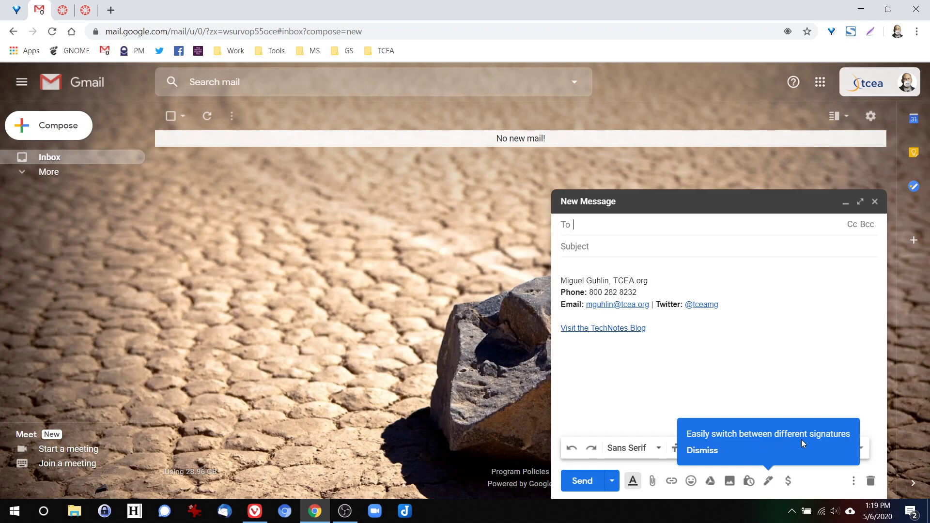
click(702, 451)
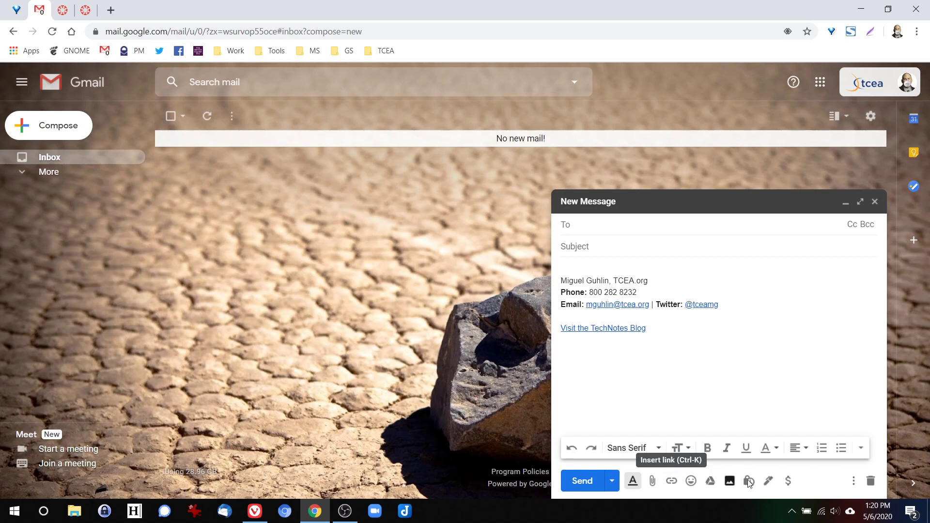
click(854, 482)
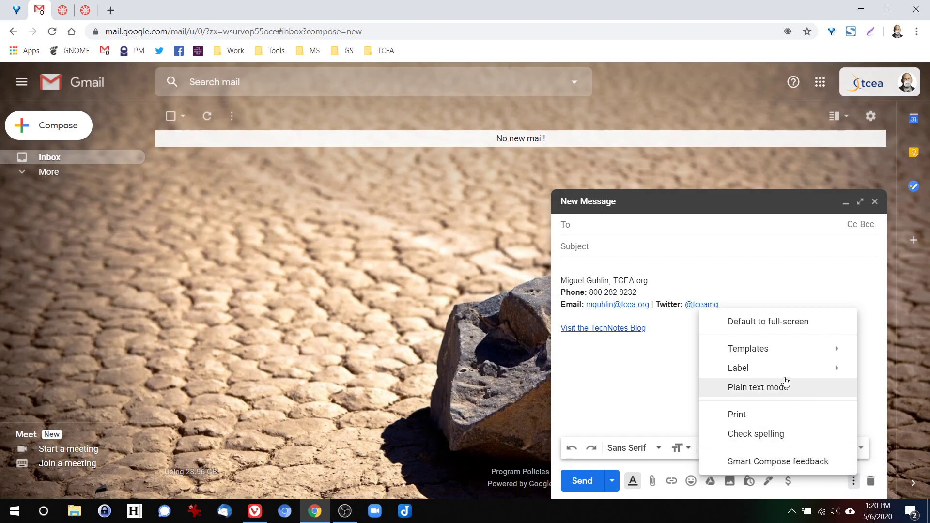
mouse_move(750, 353)
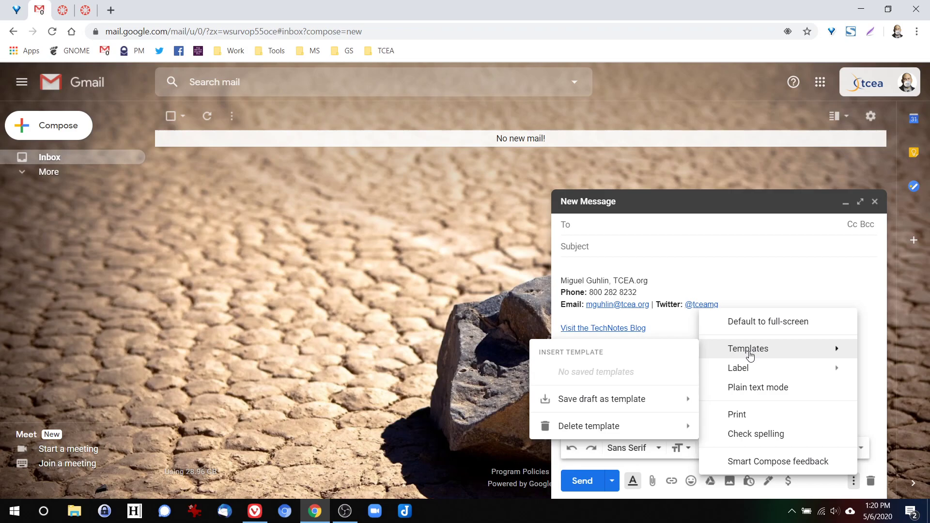
mouse_move(628, 402)
click(589, 268)
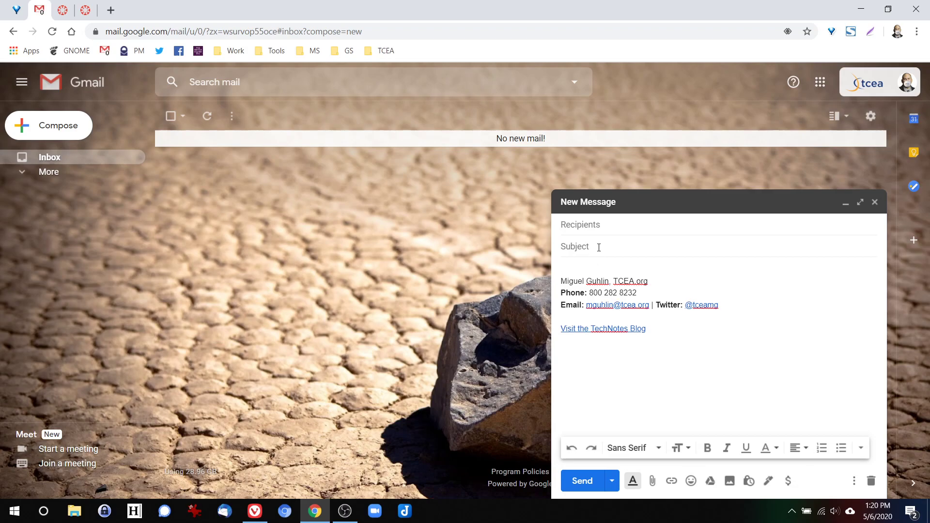
- Write the short thank-you body text above the signature
text(Thank you for your interest. I hope you will)
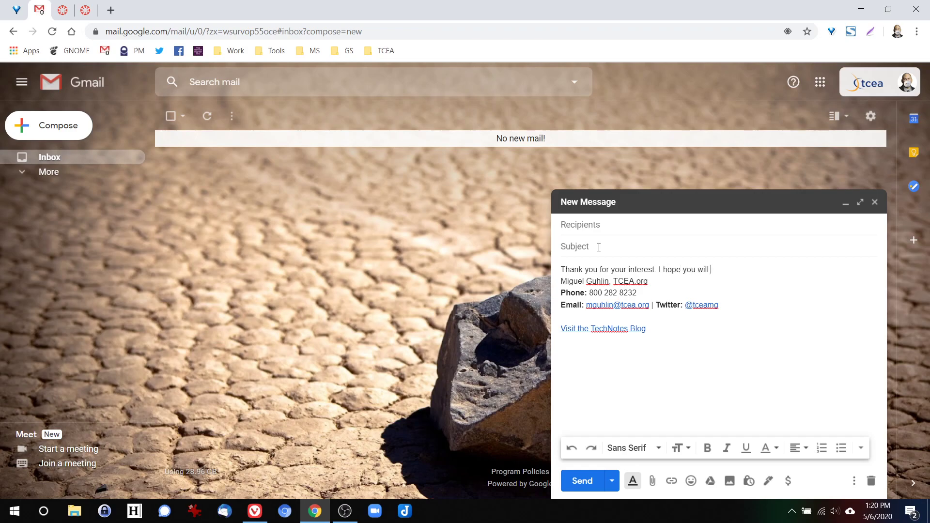
text( let me know again)
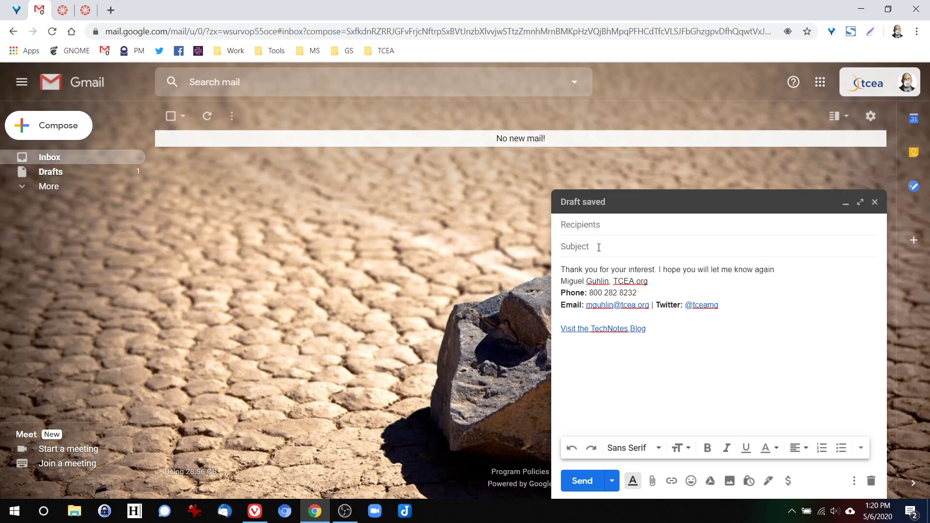
text( what your)
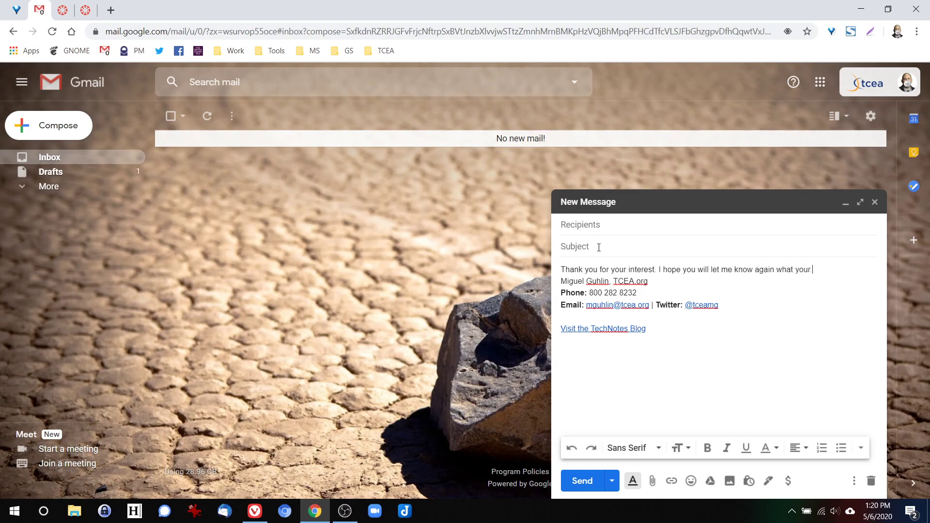
text( interest as time progress)
key(Tab)
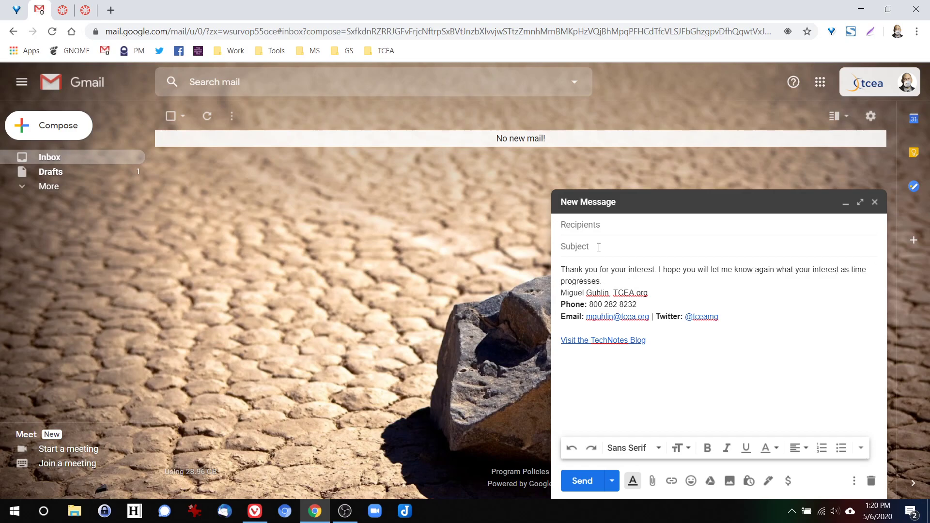
key(Return)
key(Return)
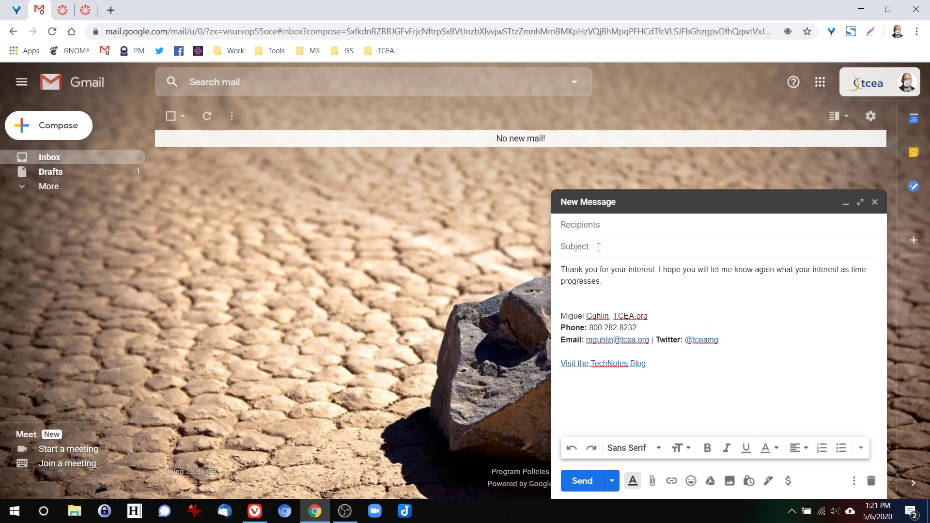
- Set the subject to 'Thank you for your interest'
click(598, 247)
text(Thank you fo)
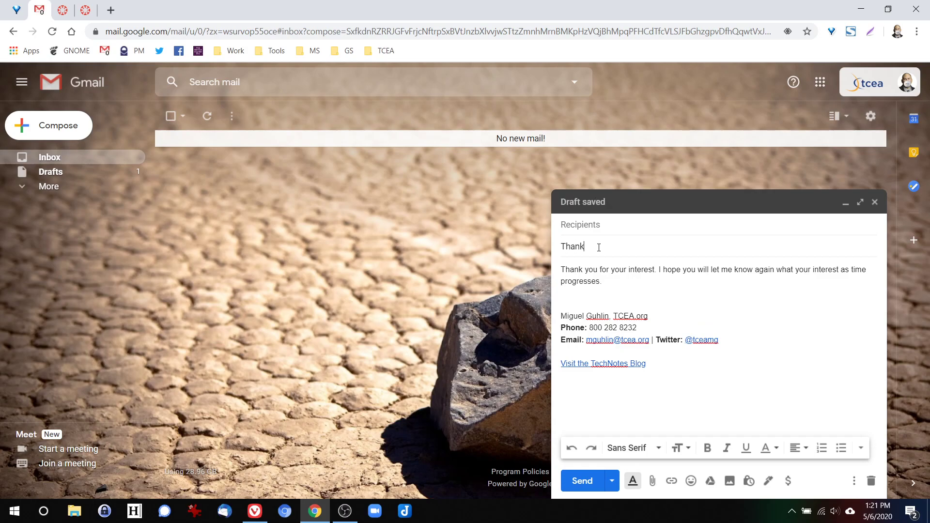
key(Tab)
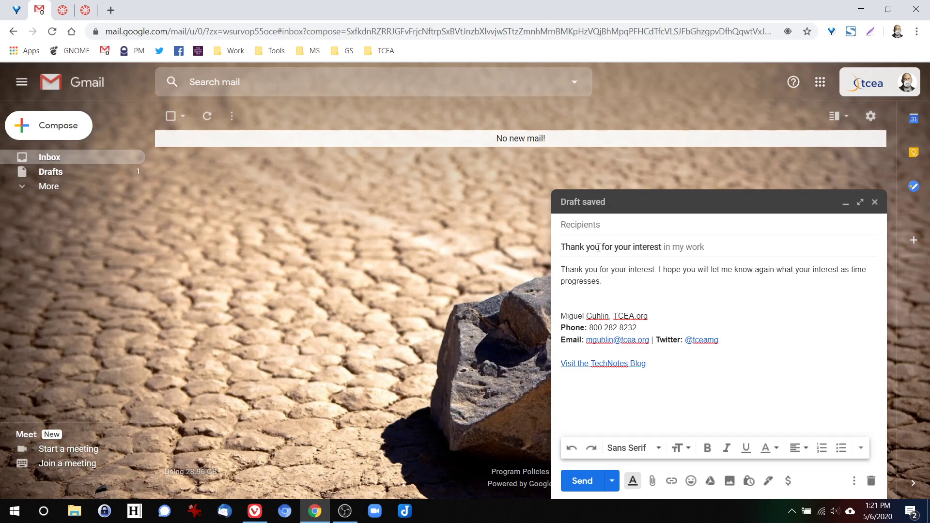
click(687, 285)
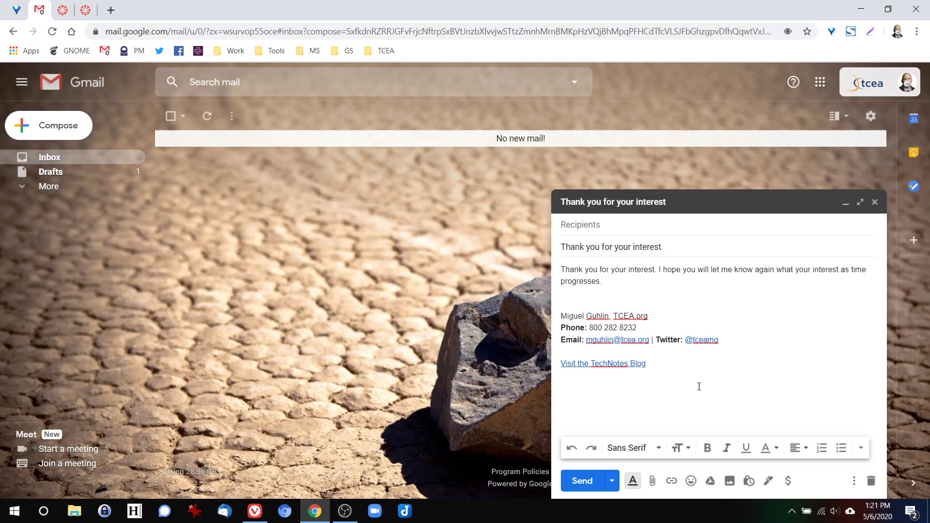
click(854, 482)
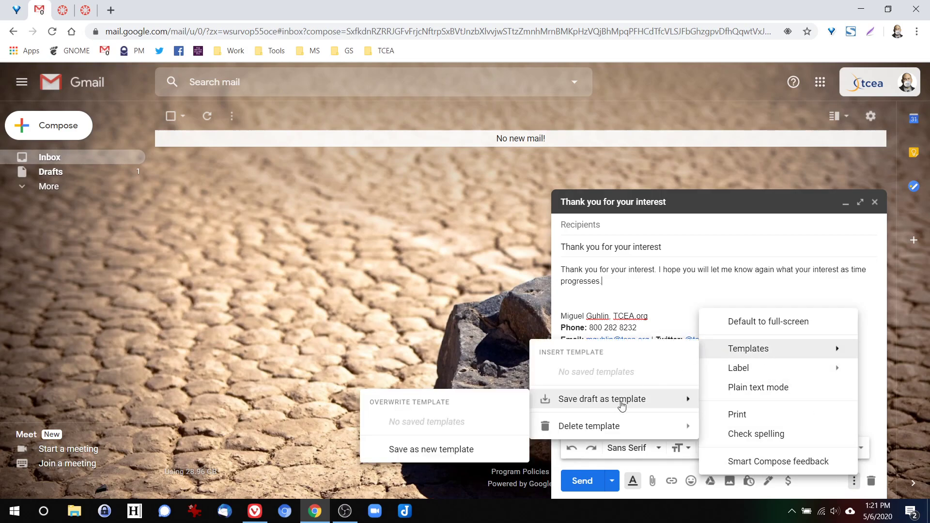
- Save the draft as a new template named 'Thank you for your interest' and close it
click(460, 449)
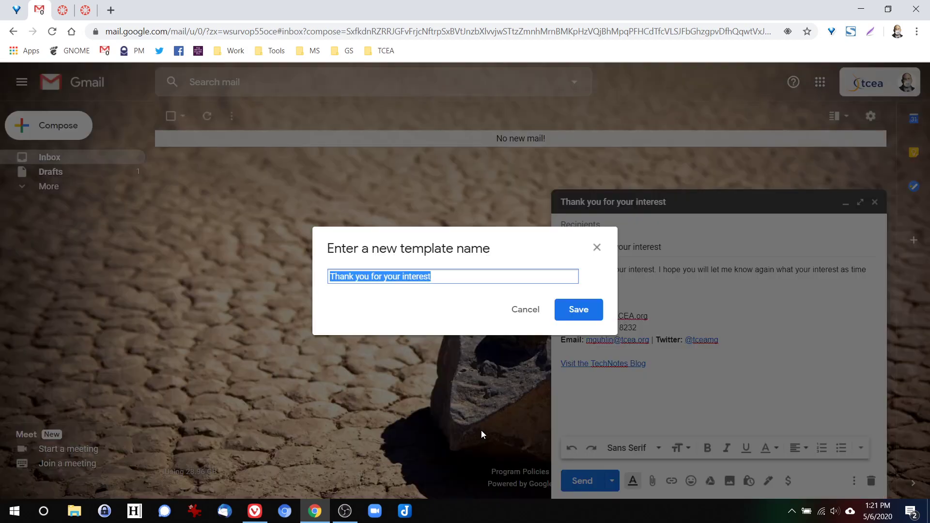
click(584, 314)
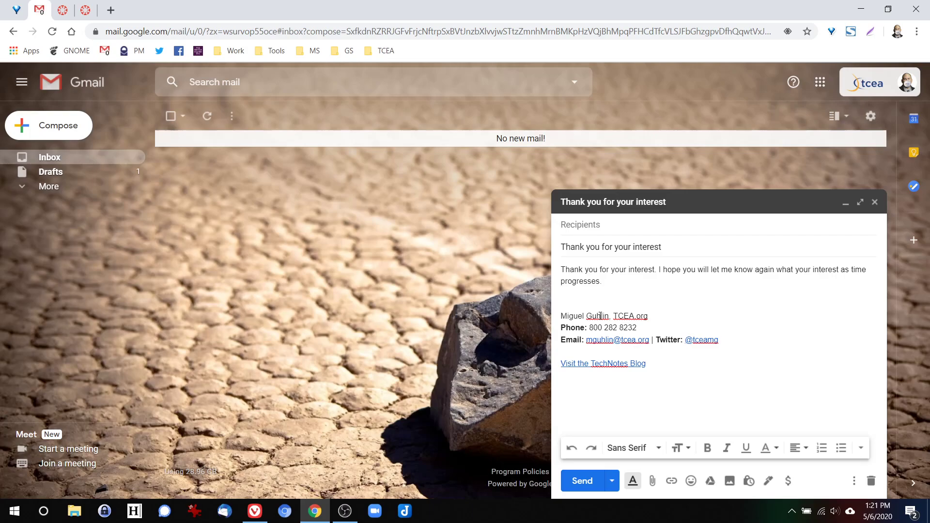
click(875, 202)
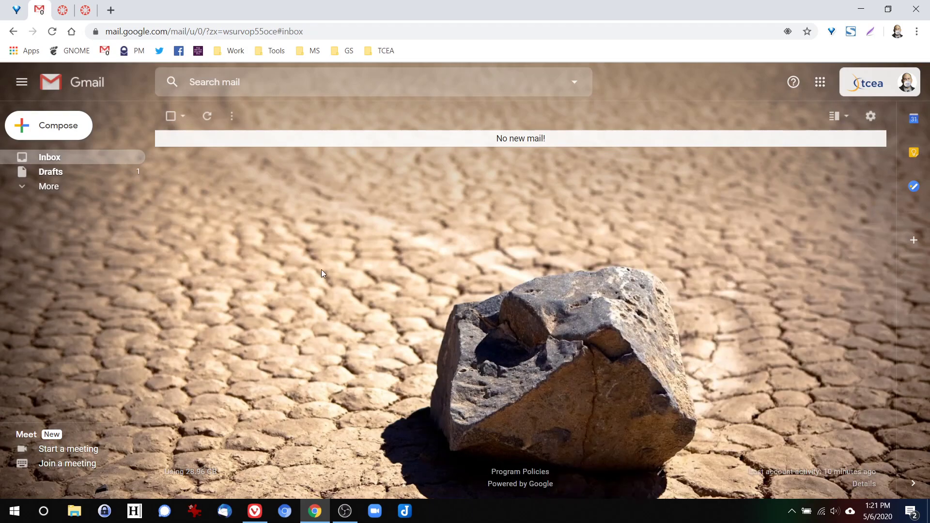
- Create a draft from the 'Thank you for your interest' template with both signatures deleted, then close it
click(51, 137)
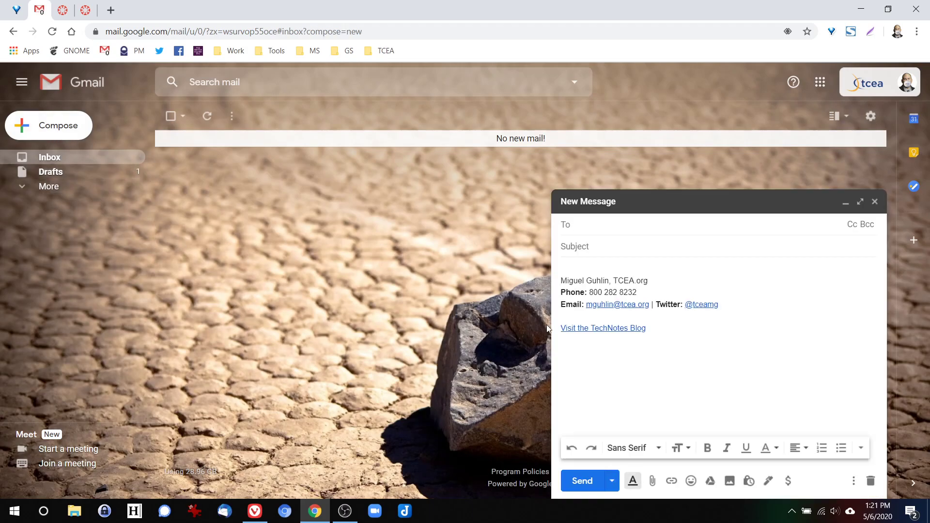
click(853, 481)
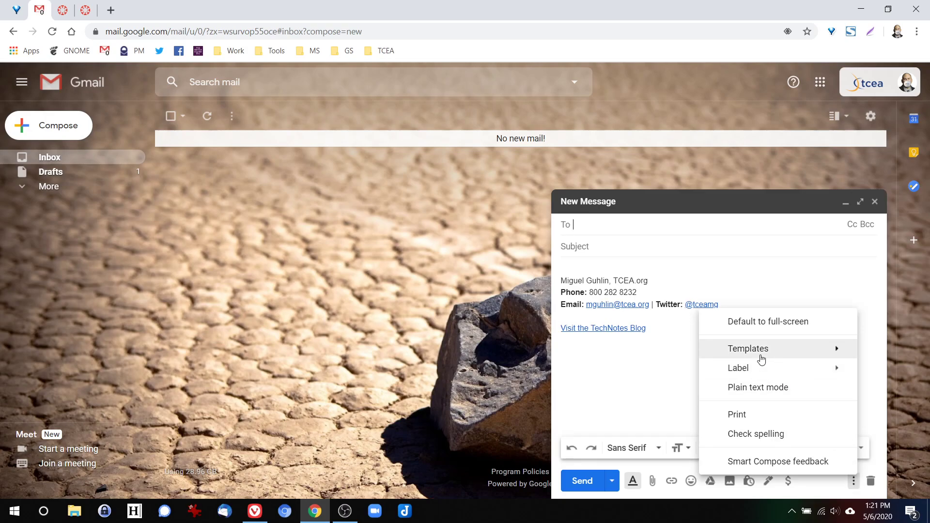
mouse_move(761, 358)
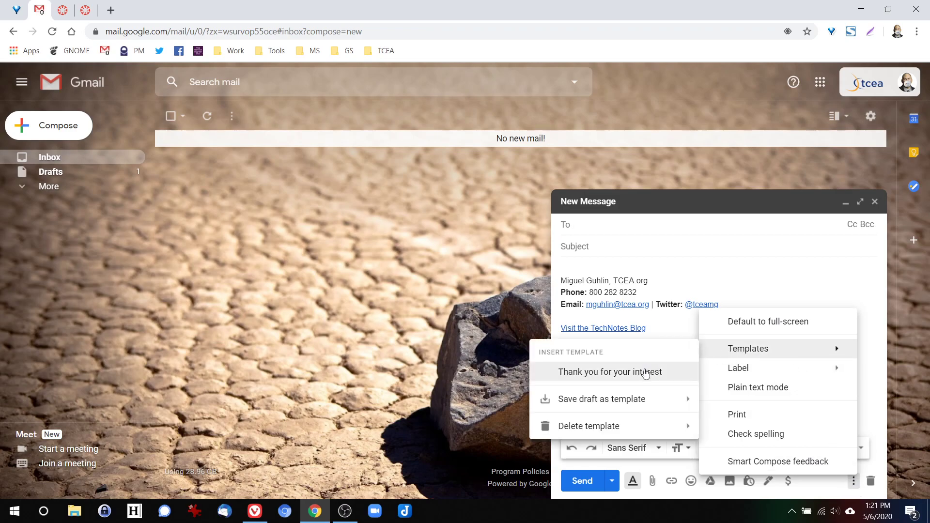
click(574, 372)
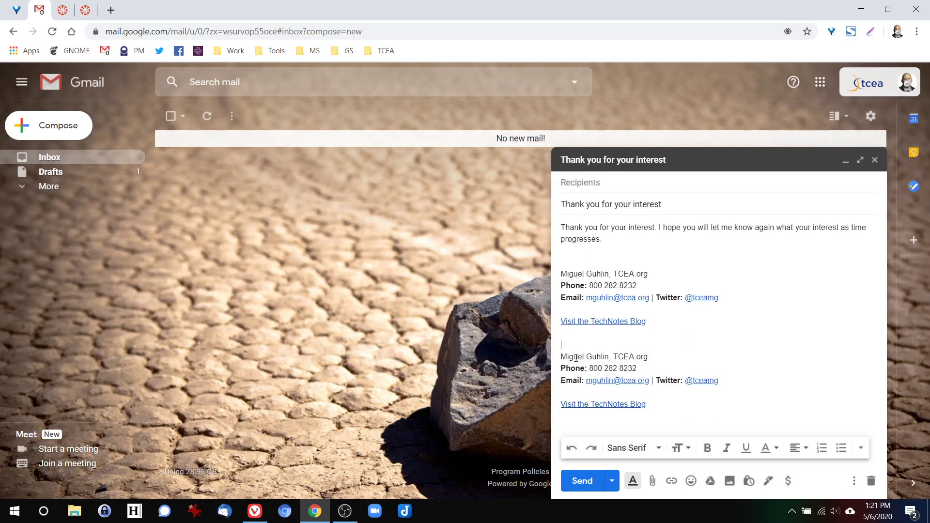
drag(580, 342, 733, 419)
key(BackSpace)
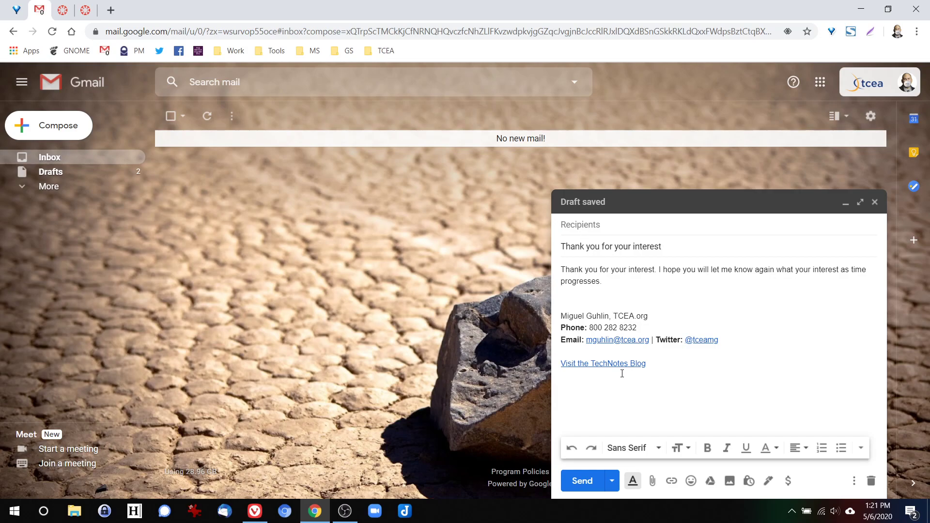
drag(581, 299, 719, 377)
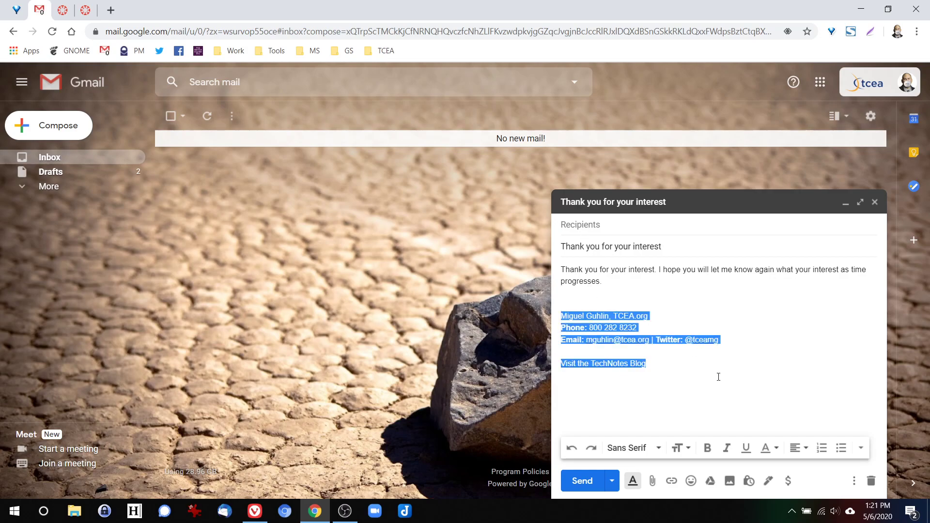
key(Delete)
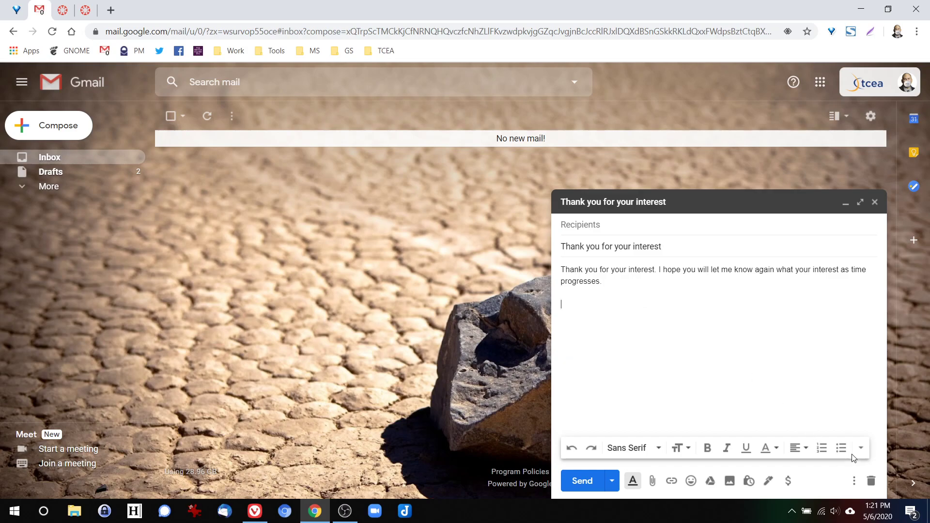
click(875, 202)
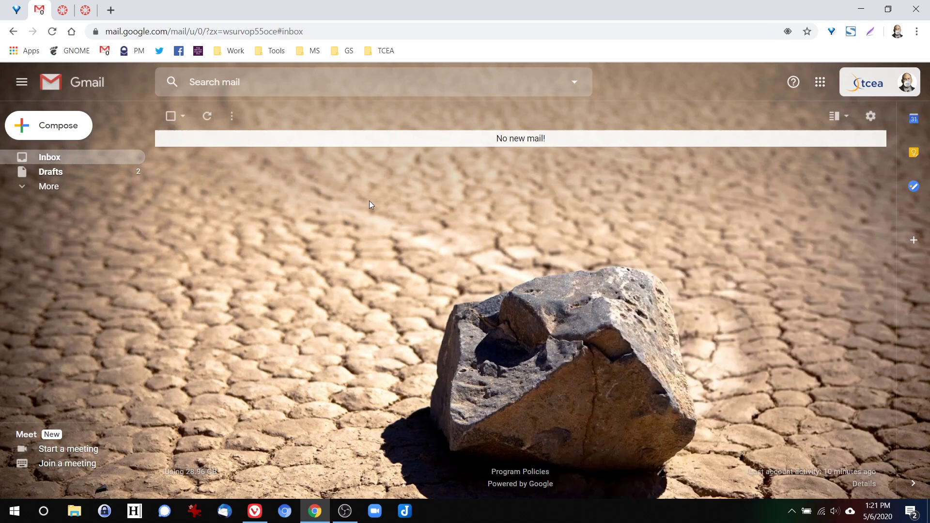
click(66, 130)
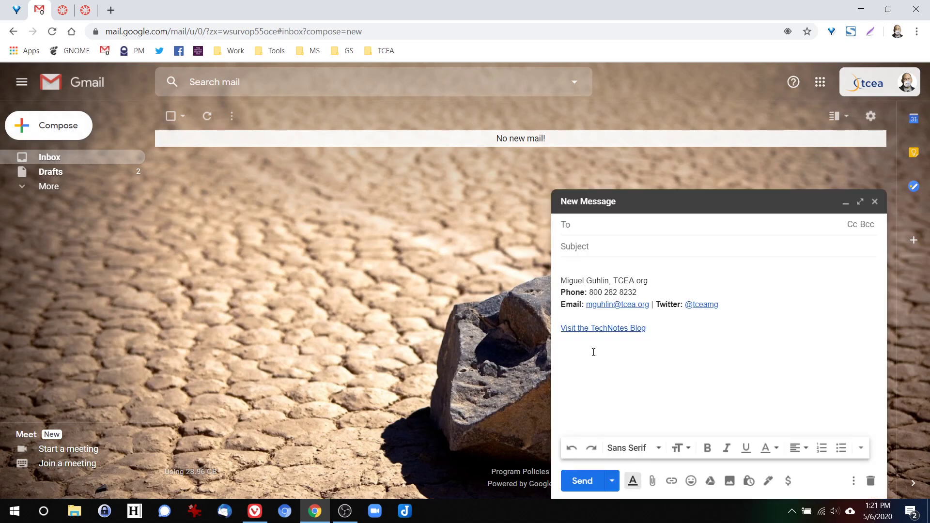
- Delete the default signature and insert the 'Thank you for your interest' template
drag(588, 266, 735, 353)
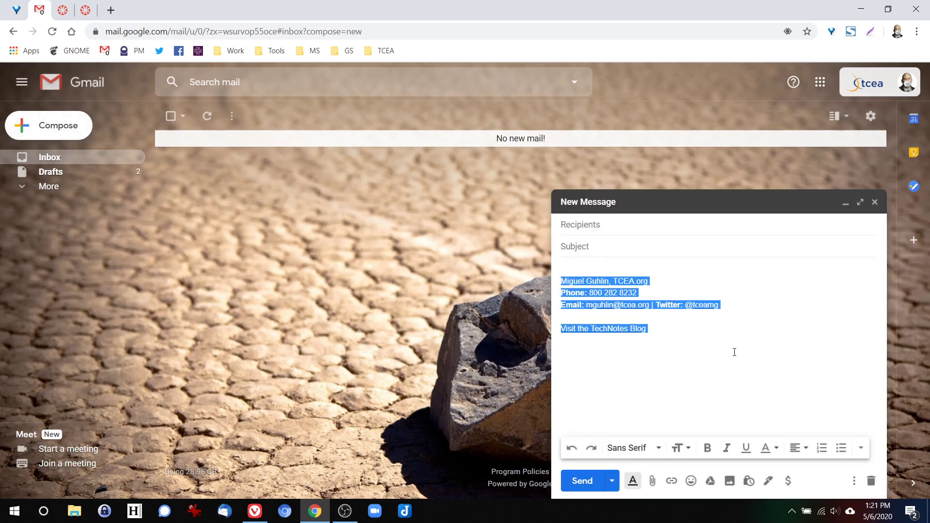
key(Delete)
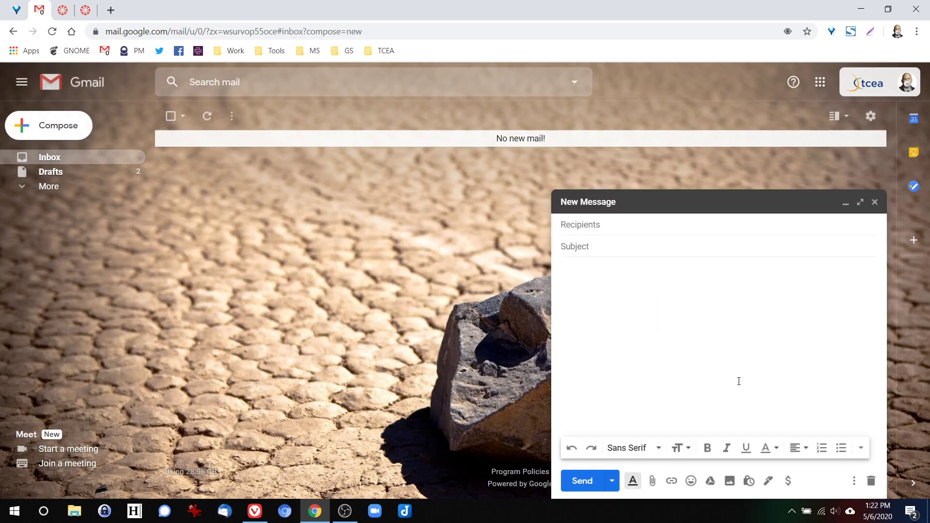
click(854, 481)
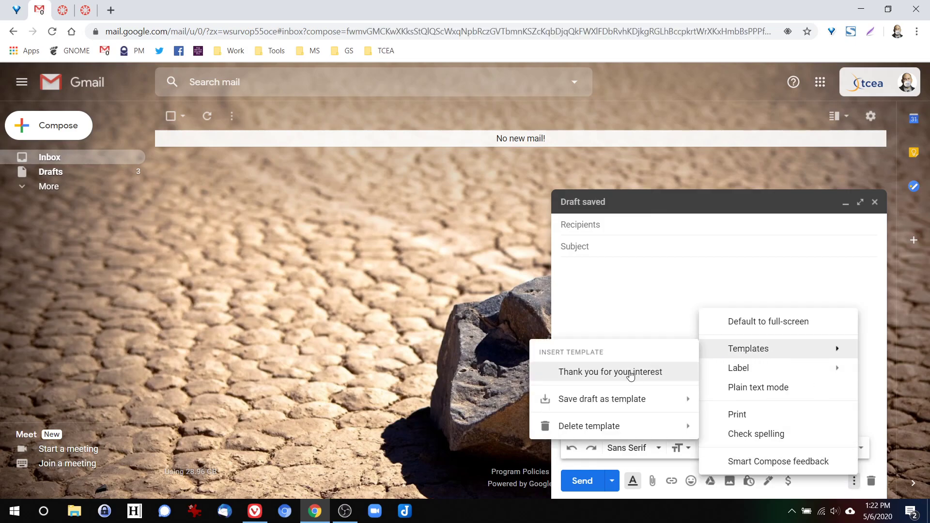
click(630, 375)
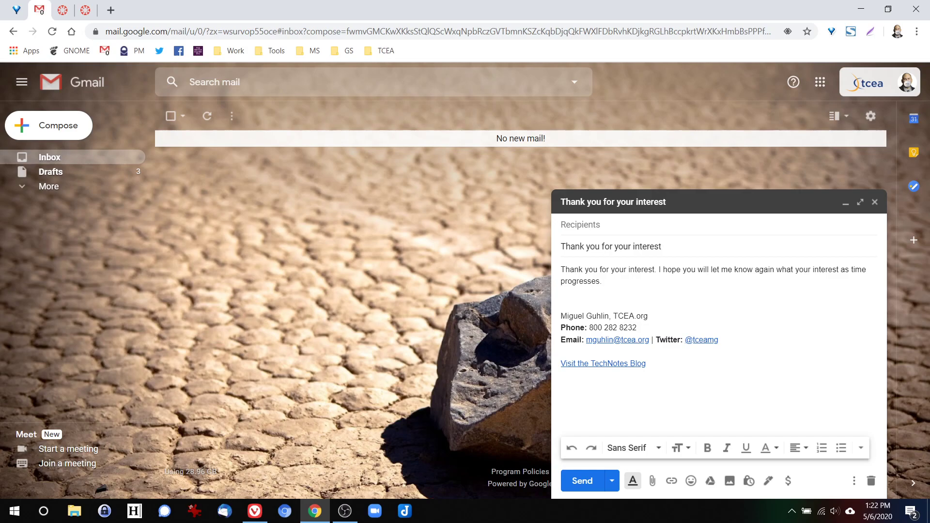
- Address the message to the suggested test contact, send it, then undo the send
click(591, 220)
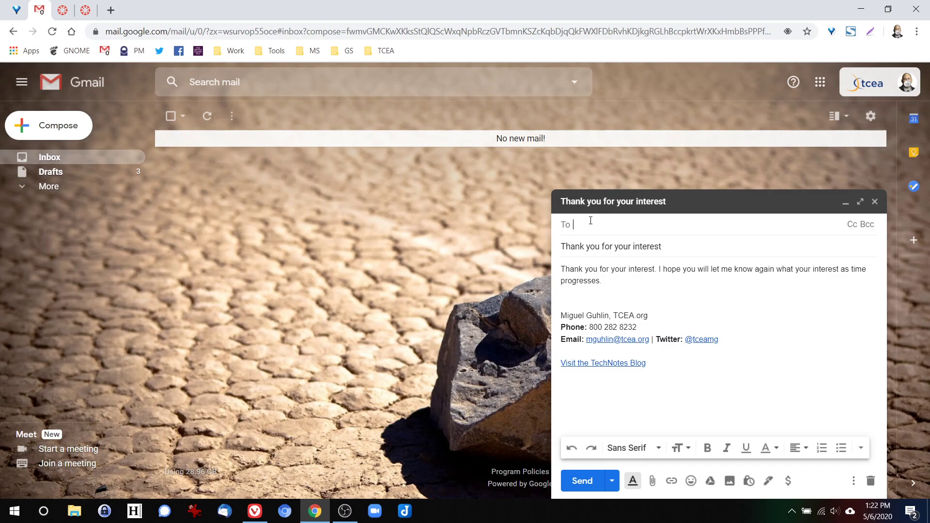
text(mguh)
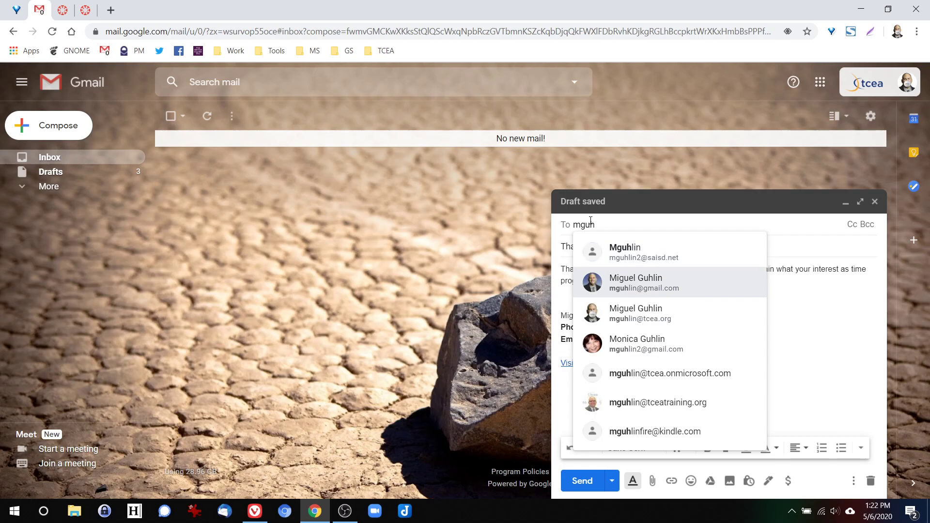
key(Return)
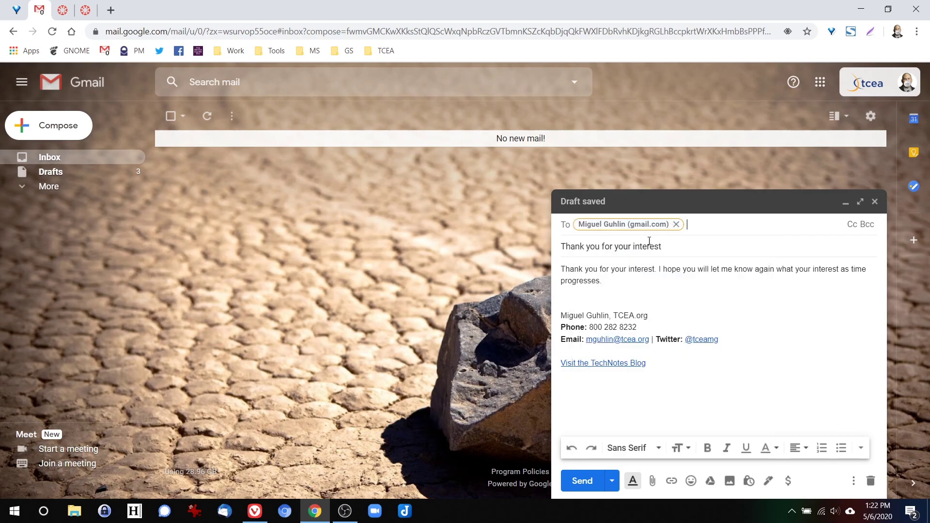
click(583, 481)
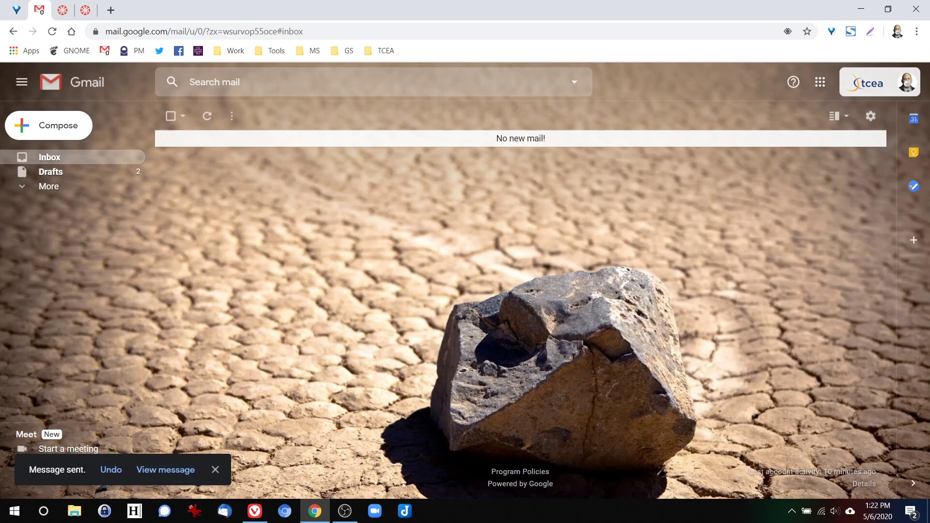
click(111, 470)
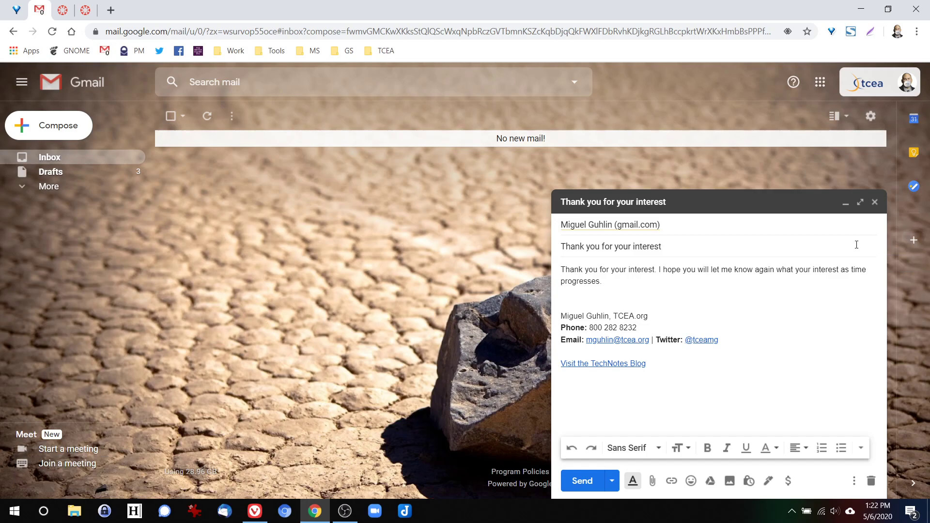
- Discard the reopened draft and delete the first of the two drafts in Drafts
click(870, 482)
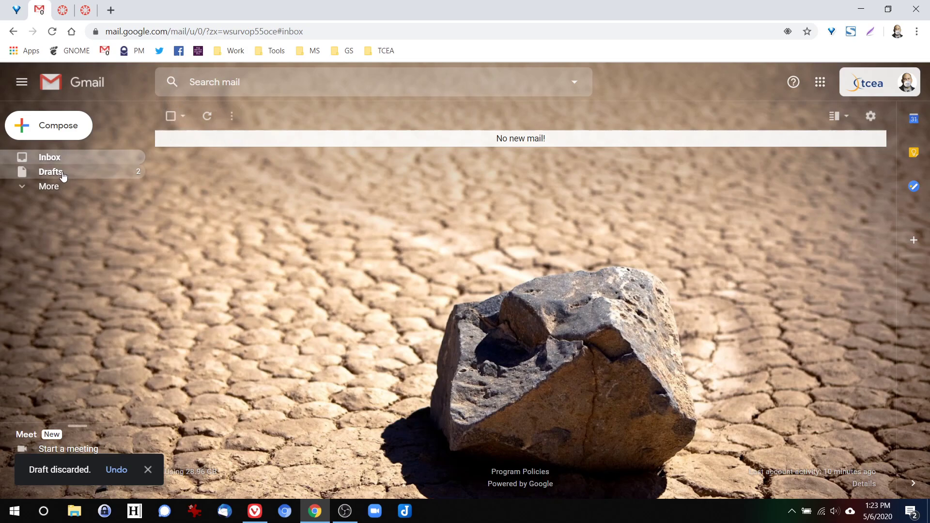
click(94, 172)
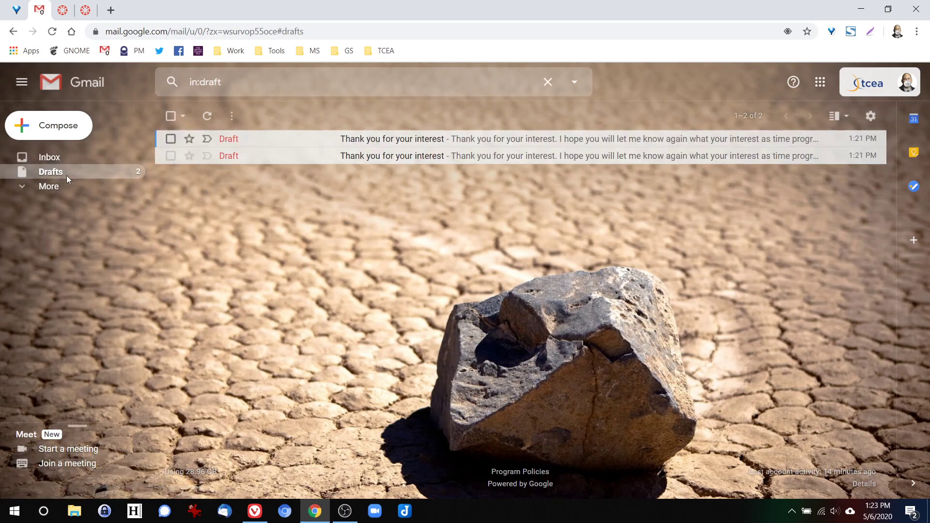
click(171, 138)
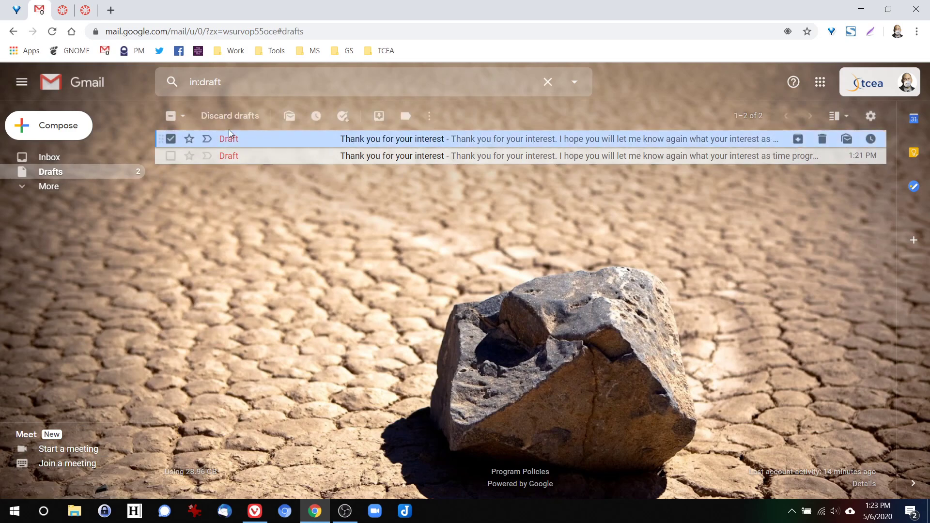
click(230, 115)
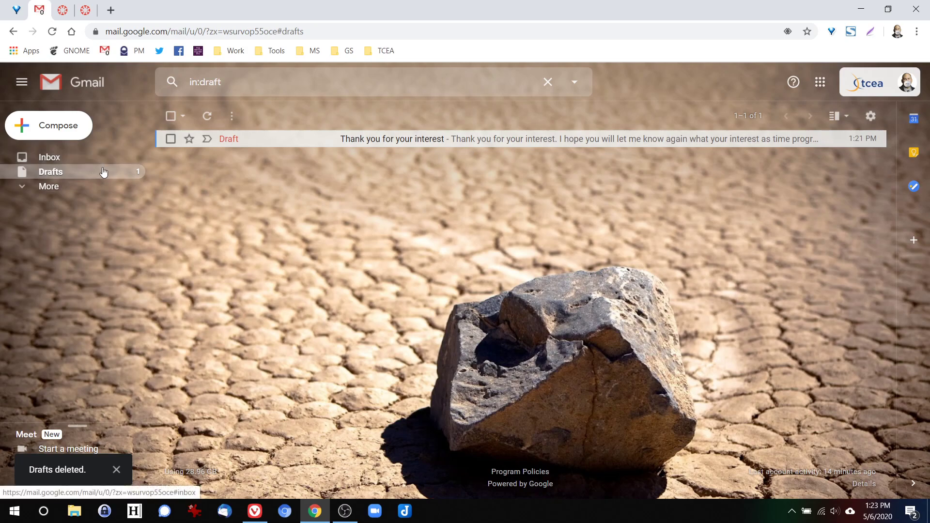
click(111, 10)
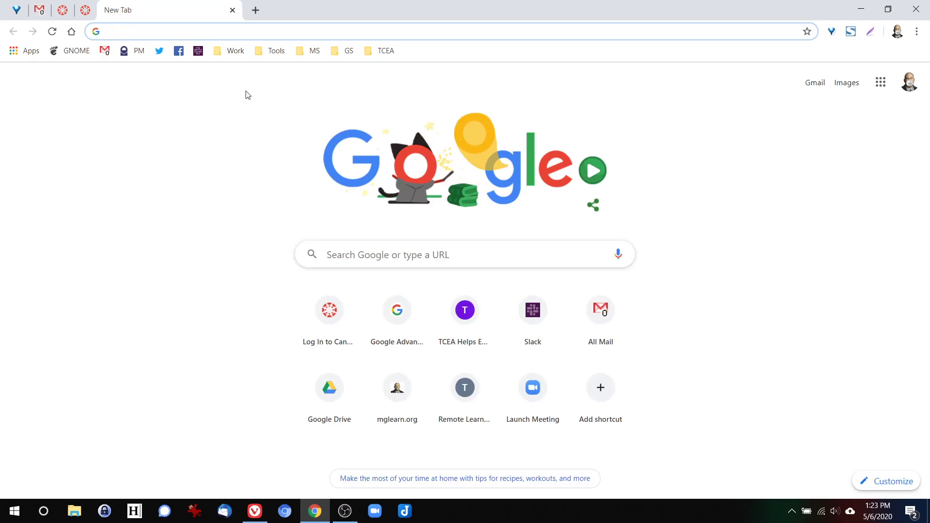
- Go to sheets.google.com and create a new blank spreadsheet
text(sheet)
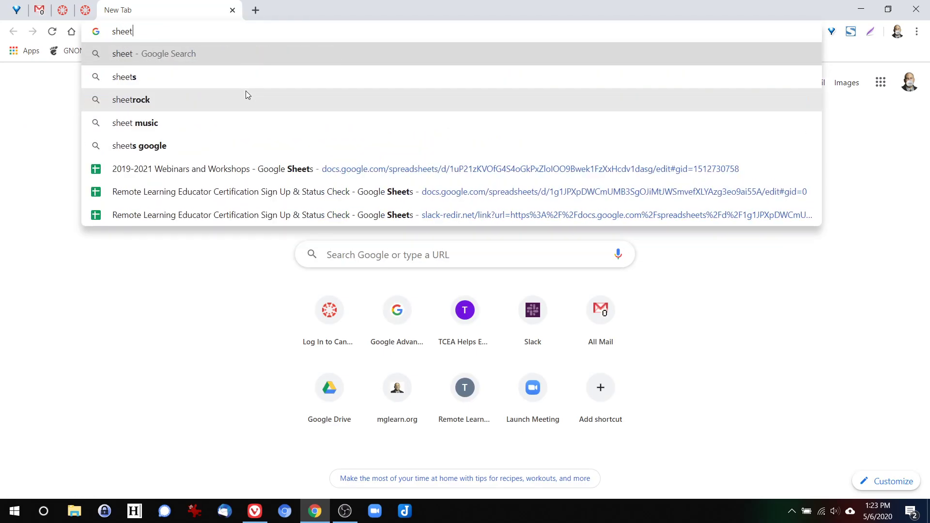
text(s.go)
key(Return)
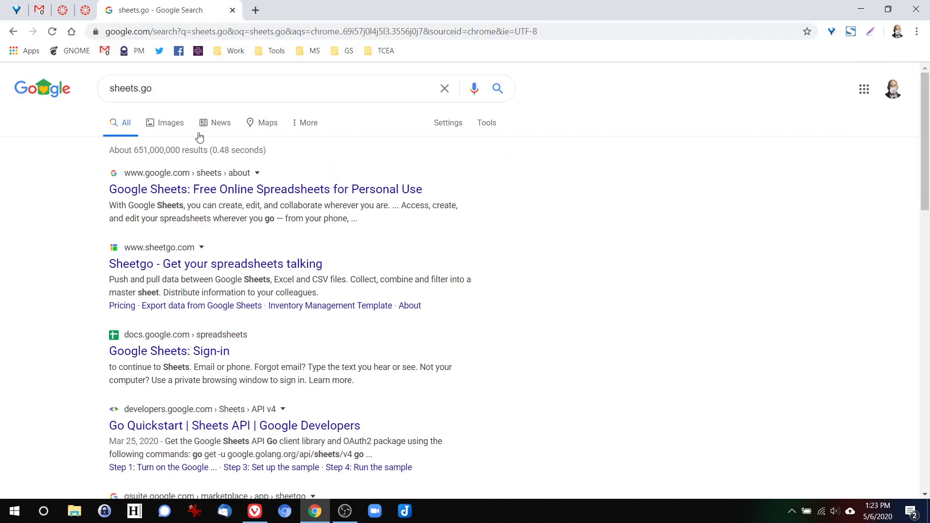
click(149, 32)
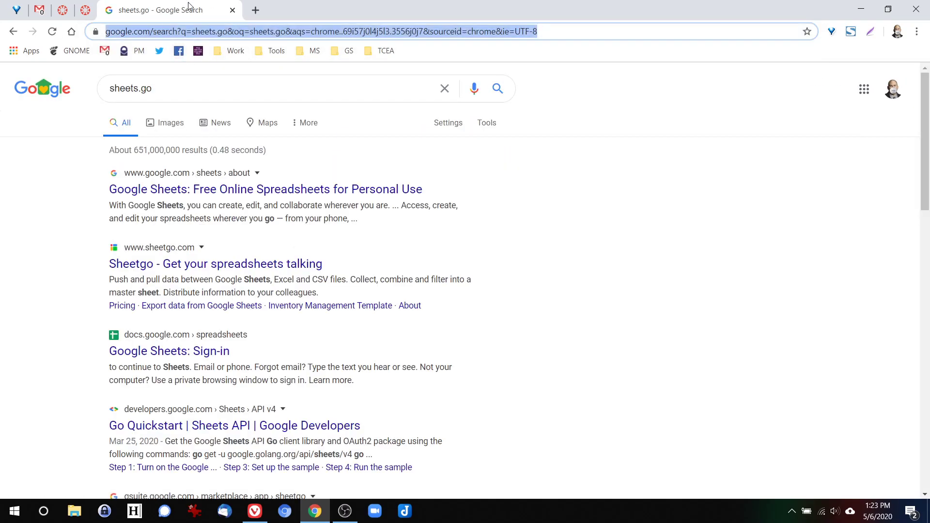
text(g)
key(BackSpace)
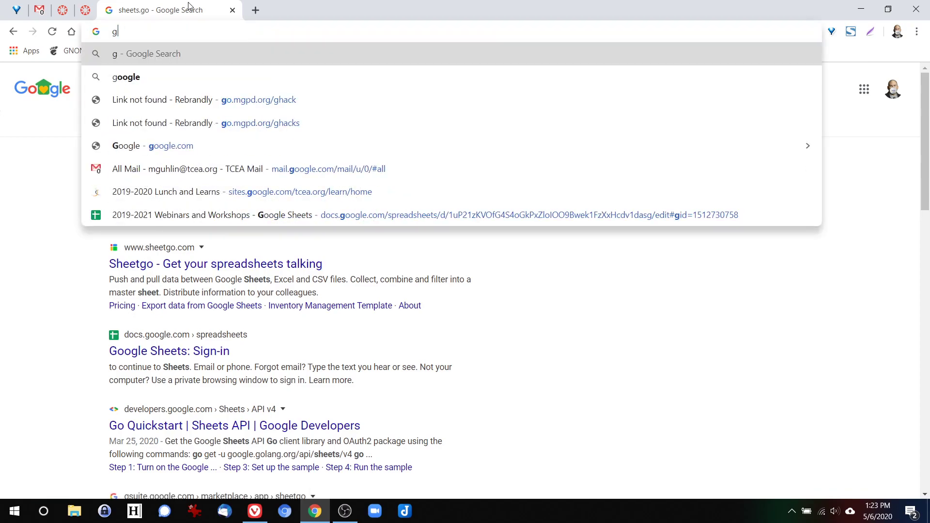
key(BackSpace)
text(sheet.)
key(BackSpace)
text(s.google.com)
key(Return)
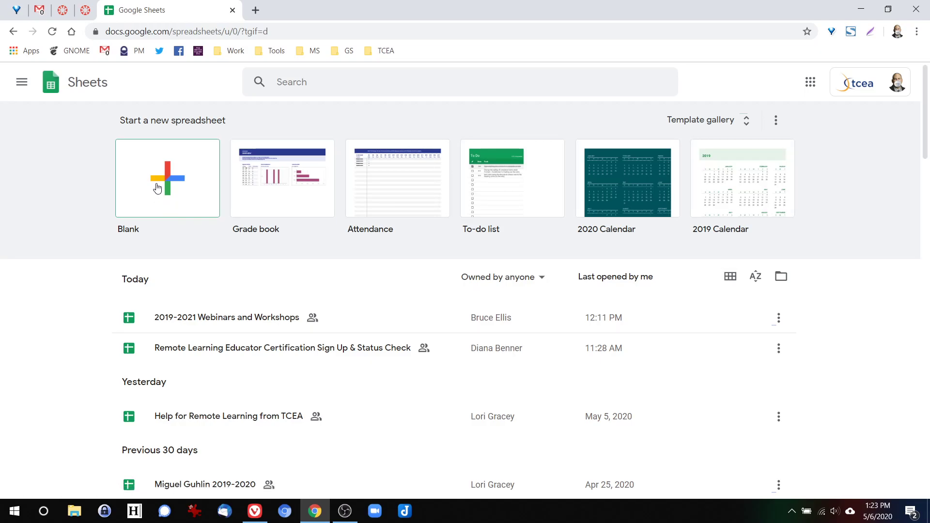
click(174, 200)
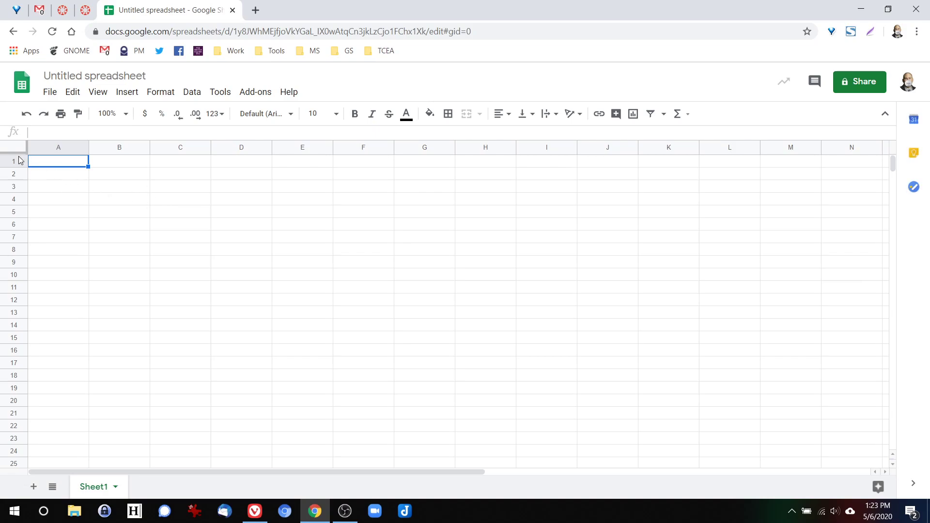
- Freeze row 1 and enter the headers First, Last and Email in A1:C1
drag(15, 152, 15, 167)
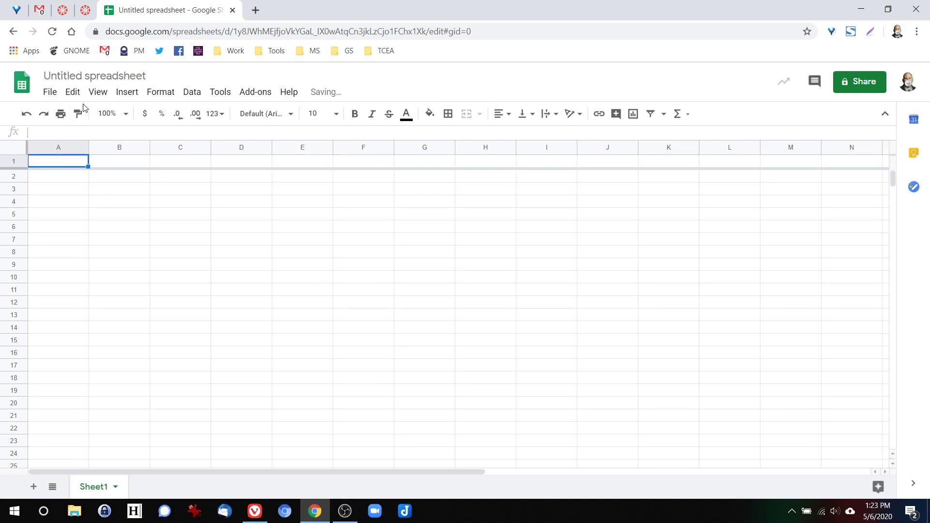
text(First)
key(Tab)
text(Name)
key(Tab)
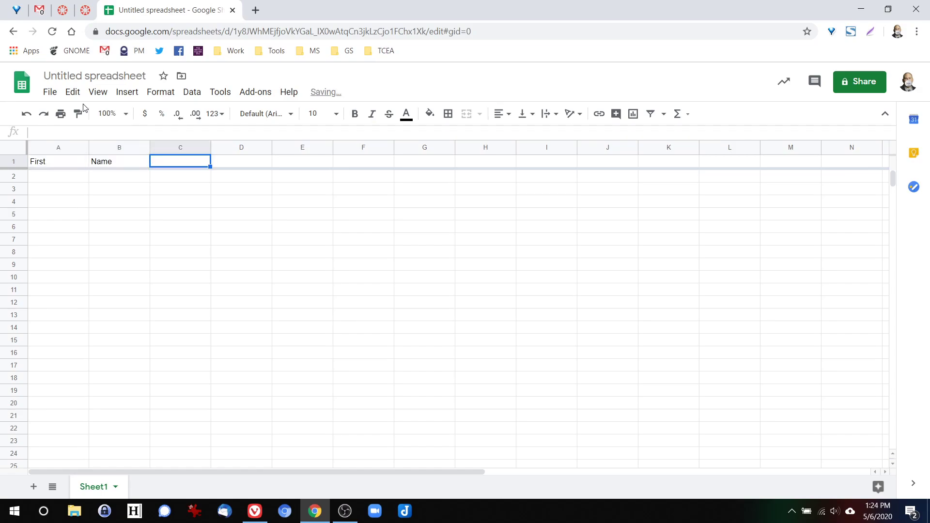
key(Left)
text(Last)
key(Tab)
text(Email)
key(Tab)
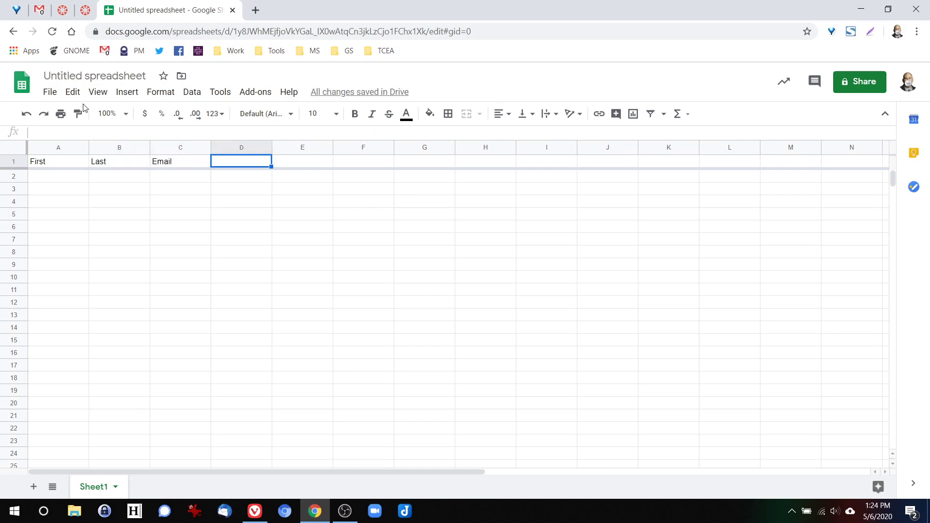
click(58, 179)
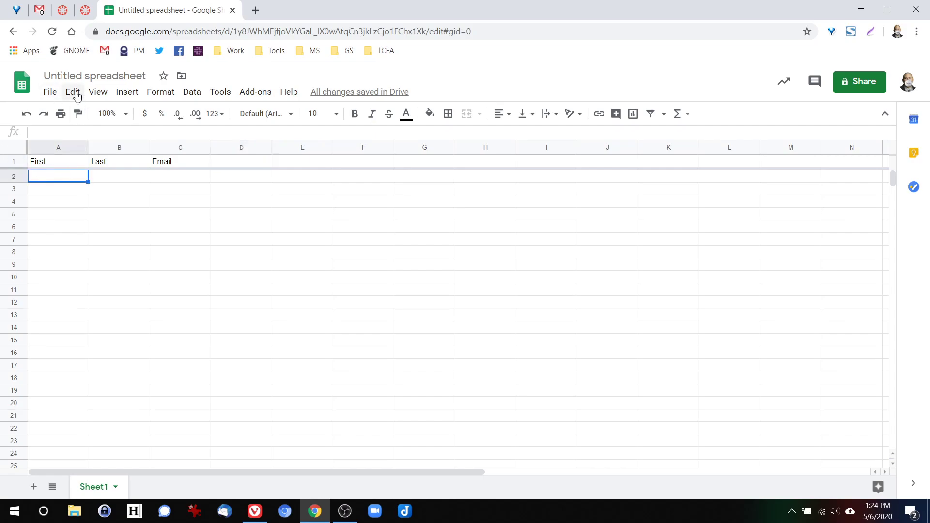
- Enter the first two contacts' first name, last name and e-mail address in rows 2–3
key(Tab)
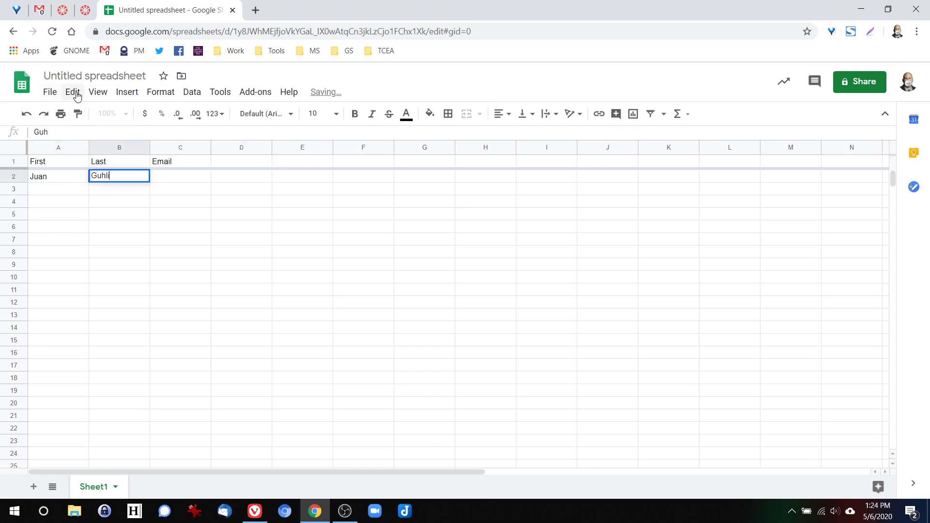
key(Tab)
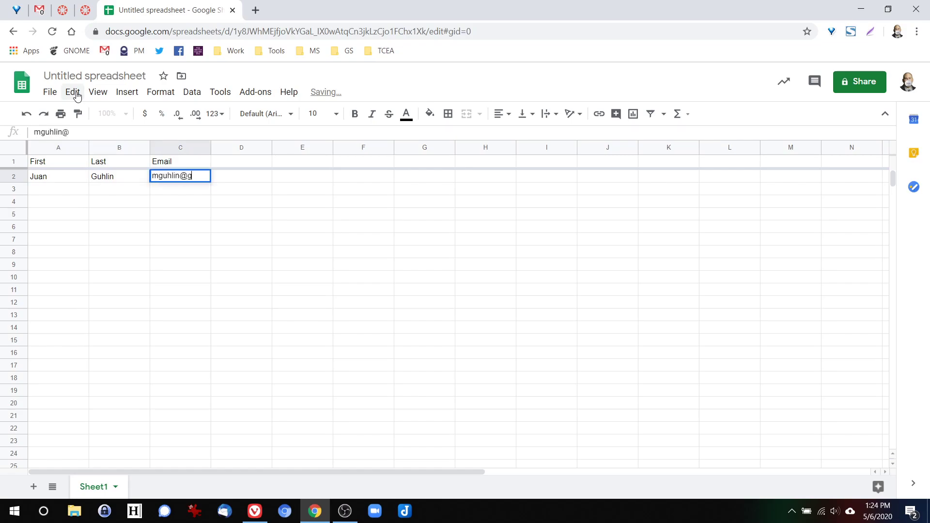
key(Return)
text(Monica)
key(Tab)
text(G)
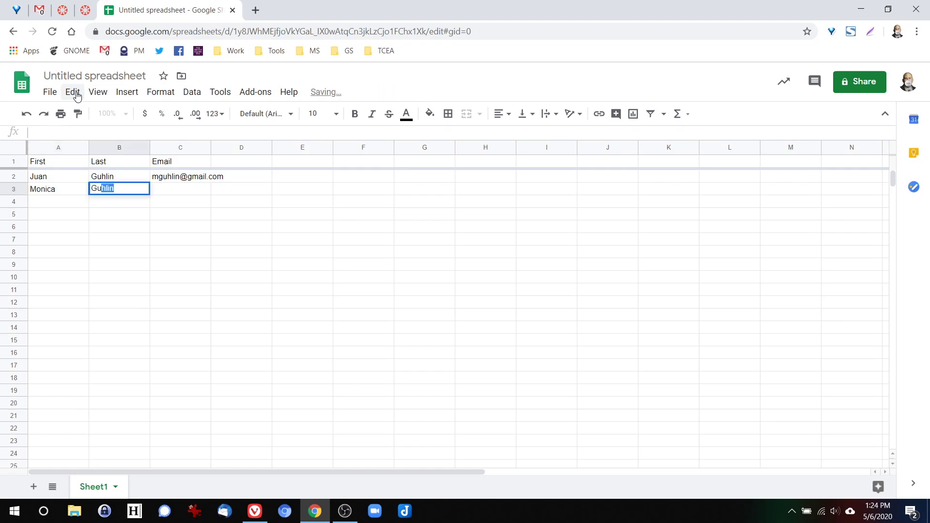
key(Tab)
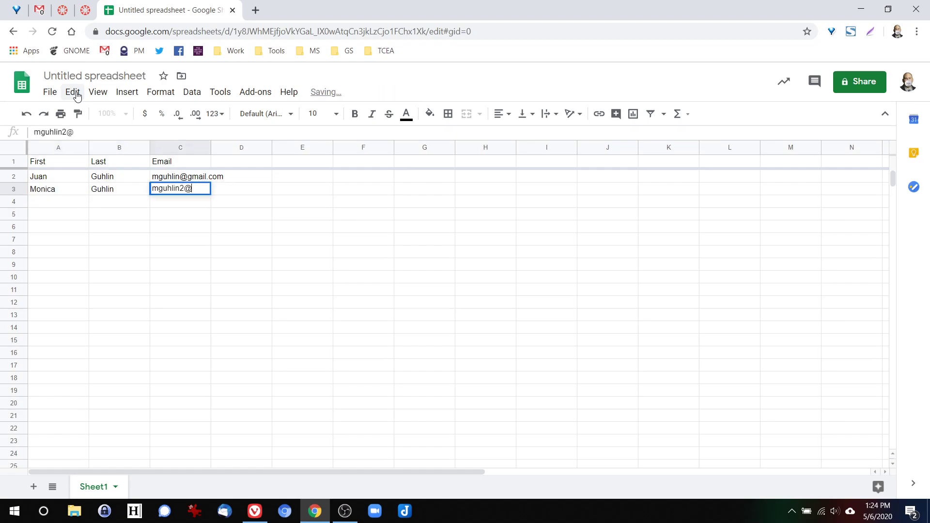
key(Return)
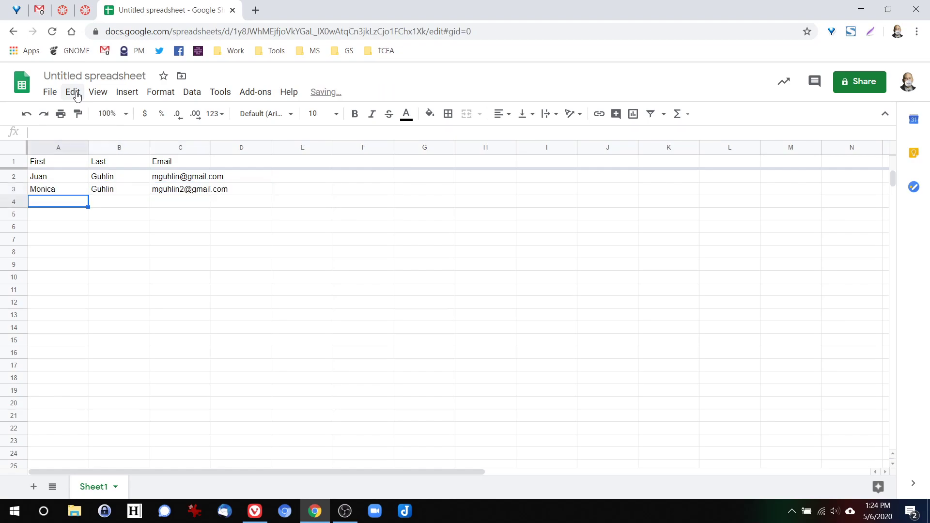
- Enter the third and fourth contacts' names and e-mail addresses in rows 4–5
key(Tab)
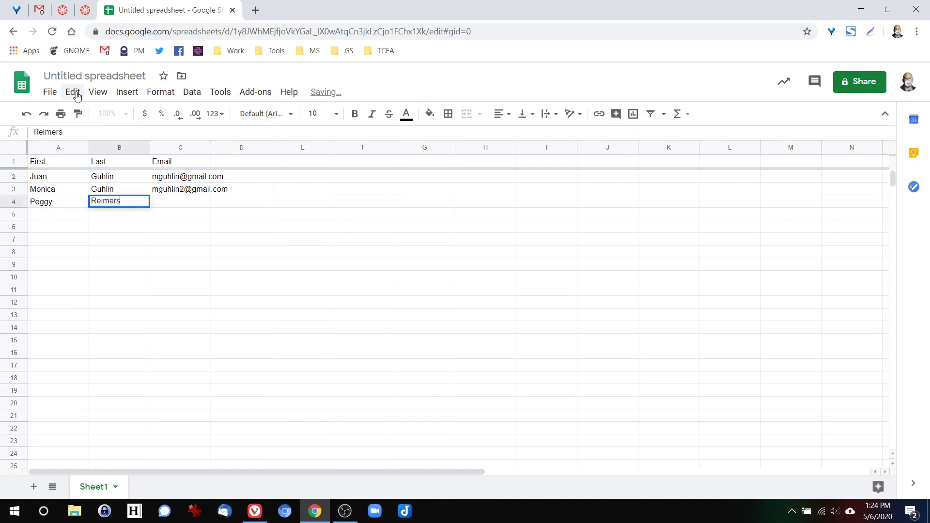
key(Tab)
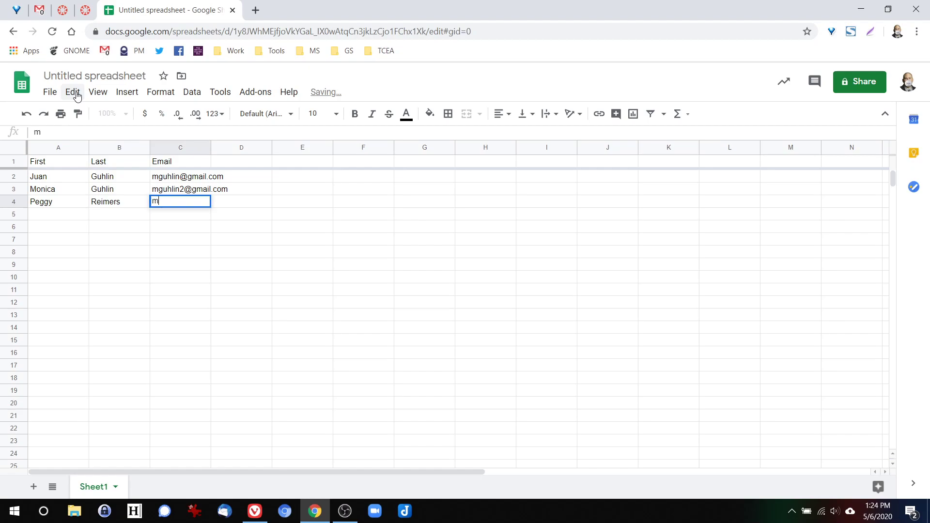
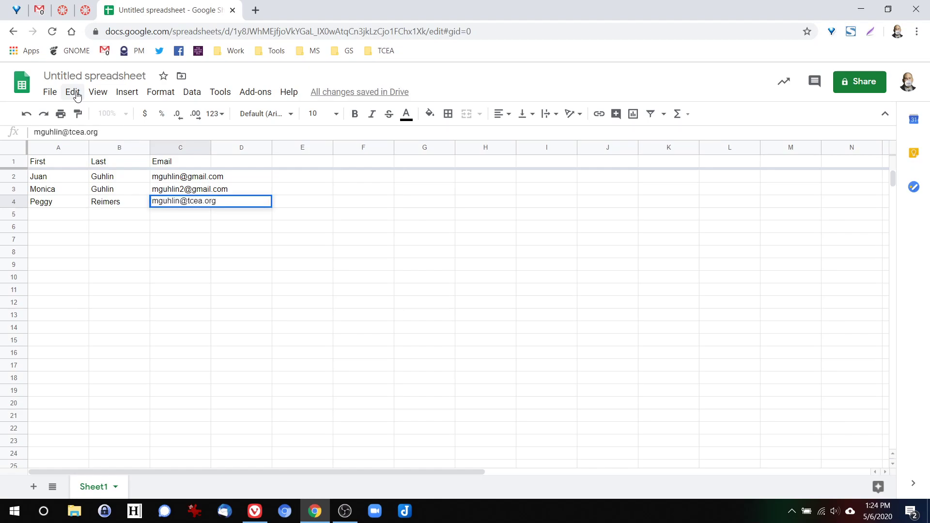
key(Return)
key(Return)
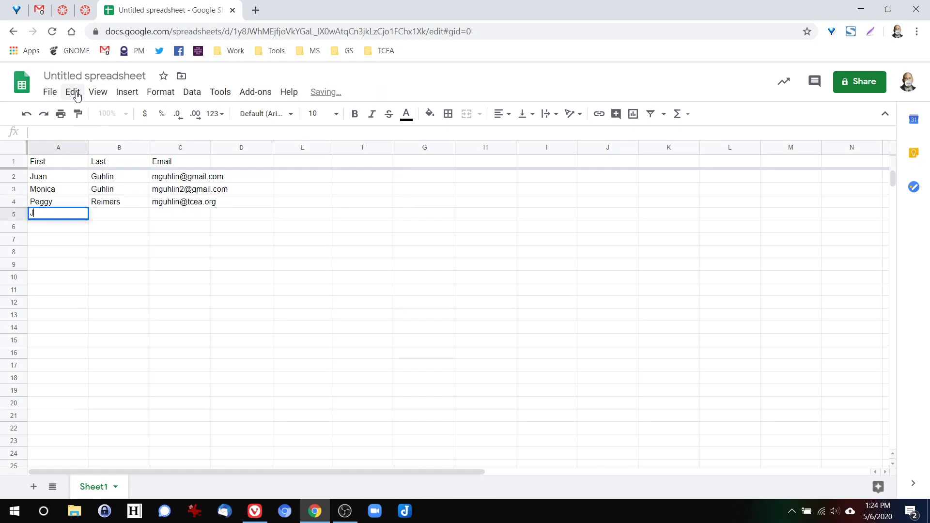
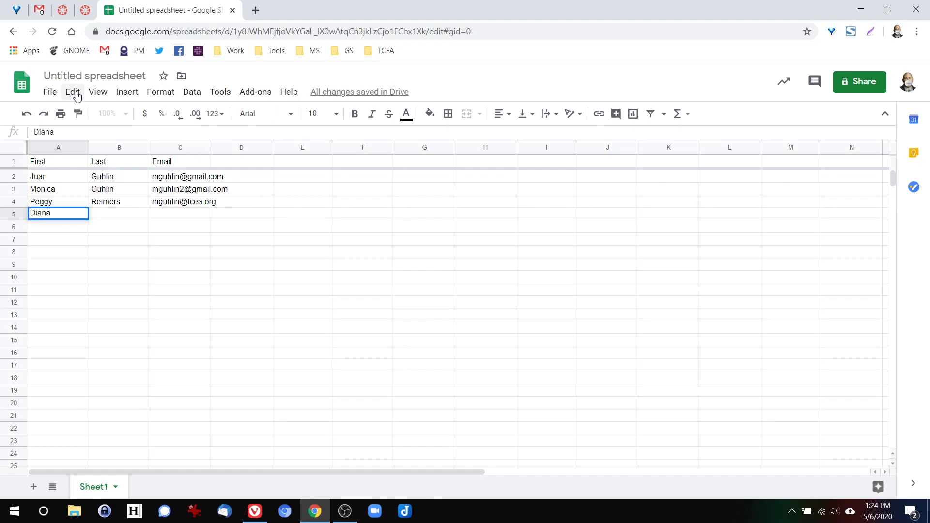
key(Tab)
key(Tab)
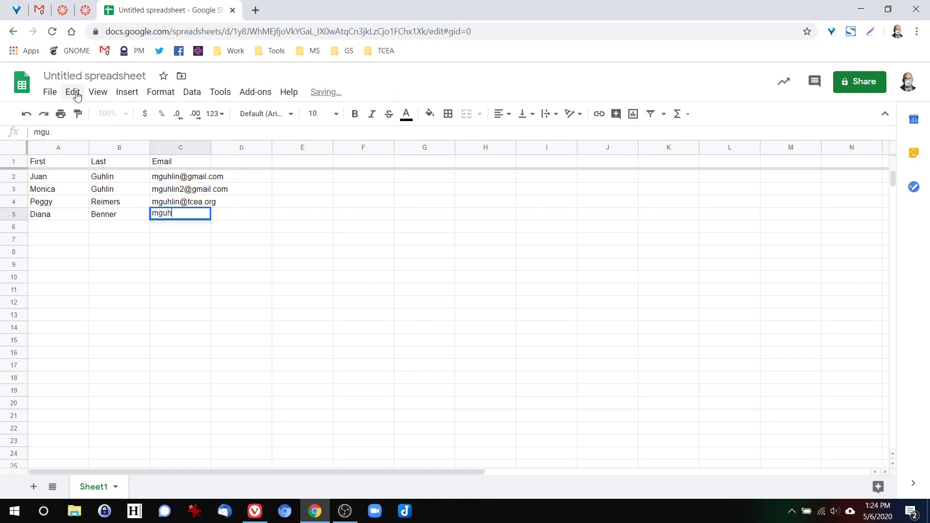
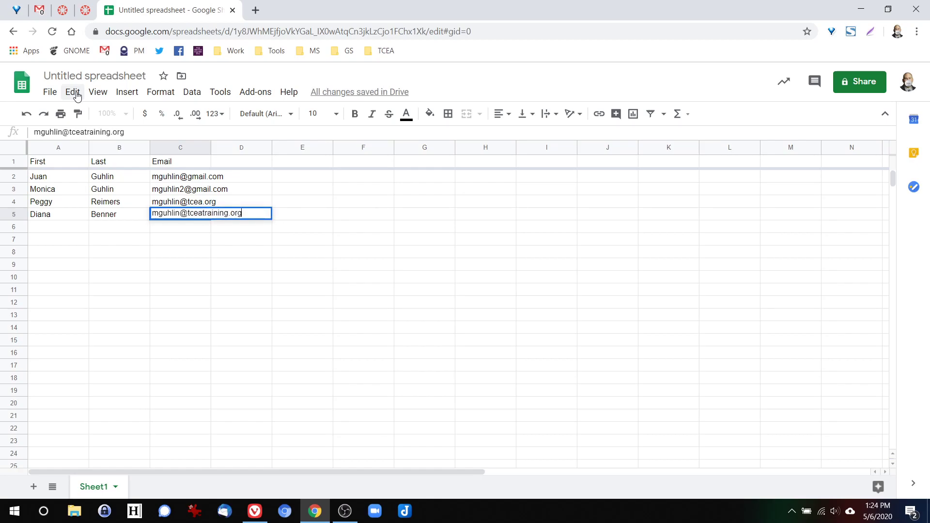
key(Return)
- Widen the Email column C and make the row 1 headers bold
drag(209, 148, 266, 148)
drag(84, 164, 170, 161)
key(ctrl+b)
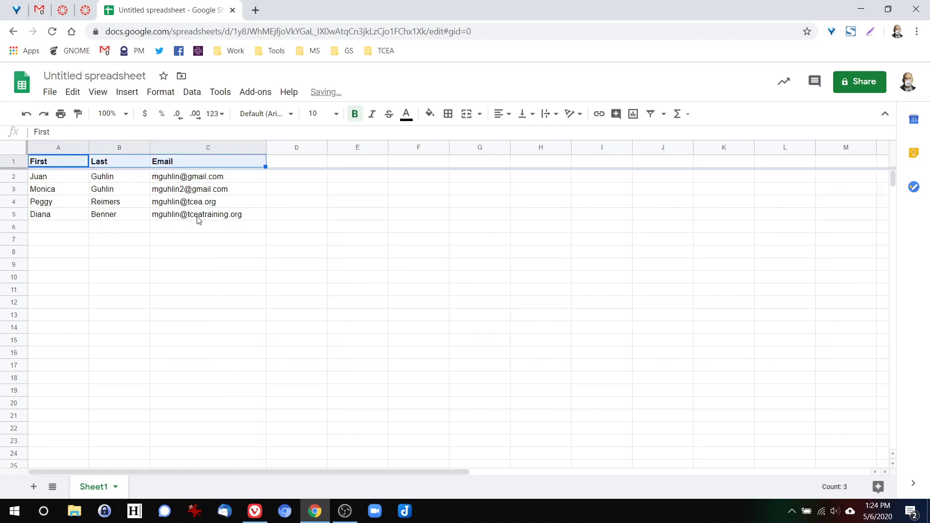
click(172, 239)
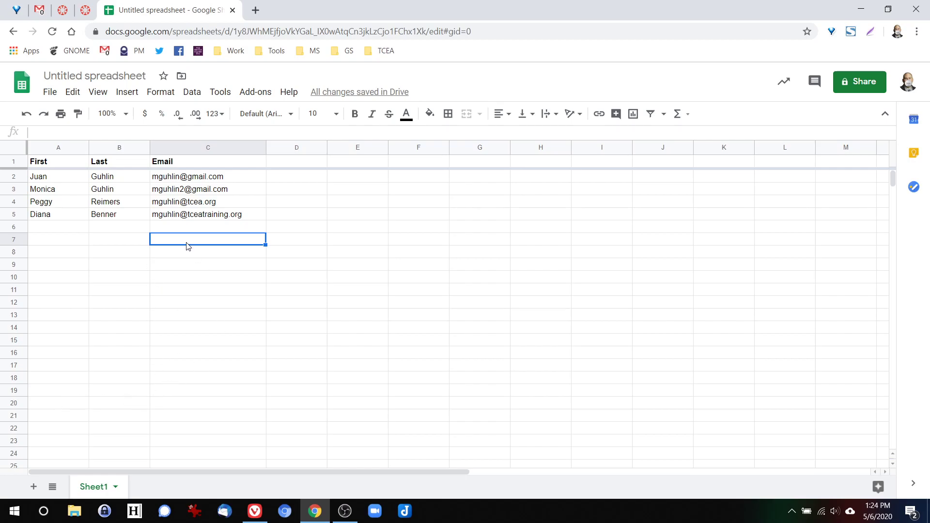
- Start a mail merge via Add-ons > Yet Another Mail Merge > Start Mail Merge
click(260, 93)
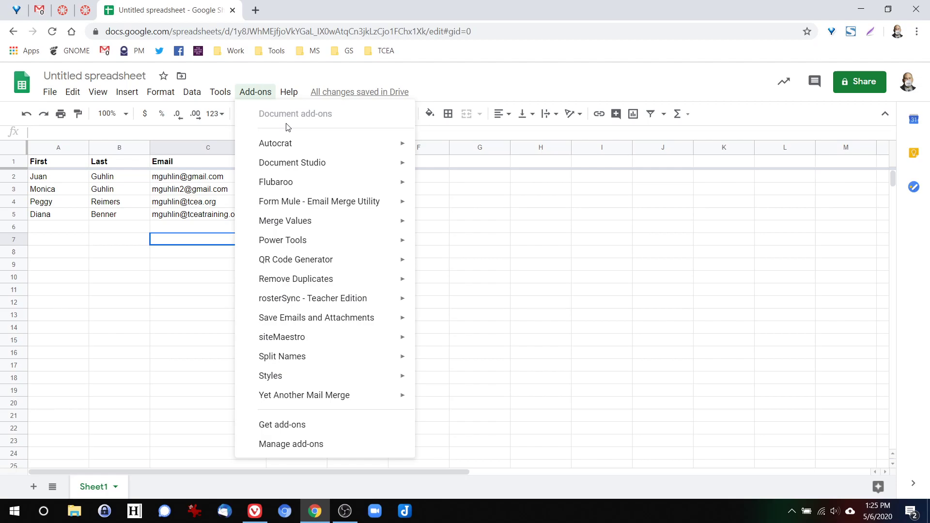
mouse_move(311, 203)
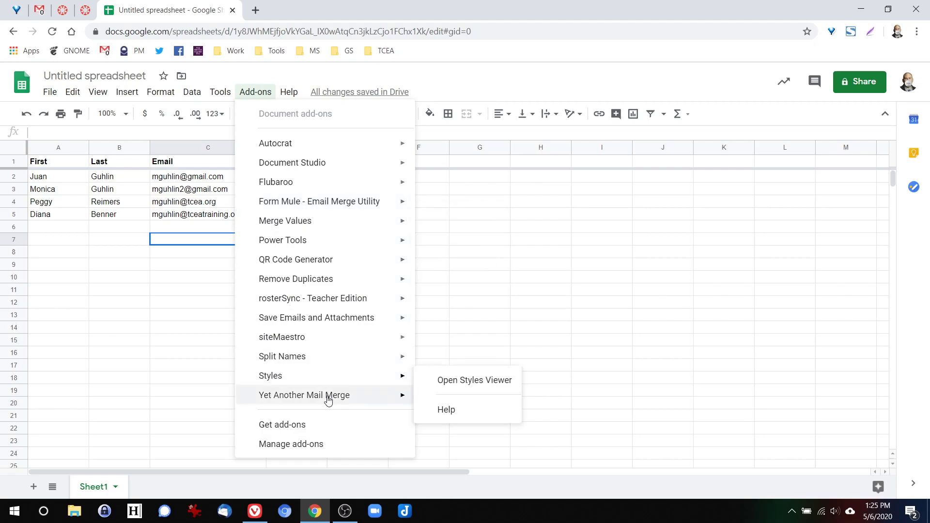
mouse_move(310, 401)
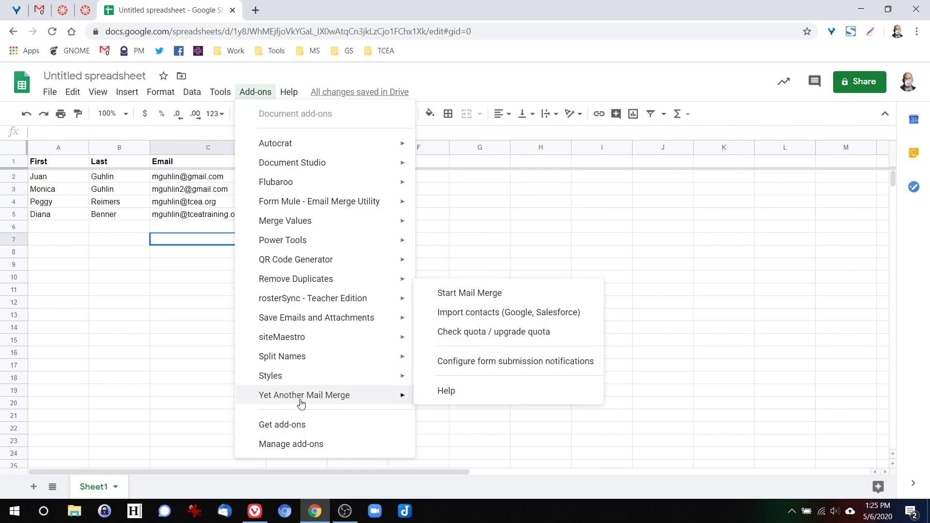
click(502, 302)
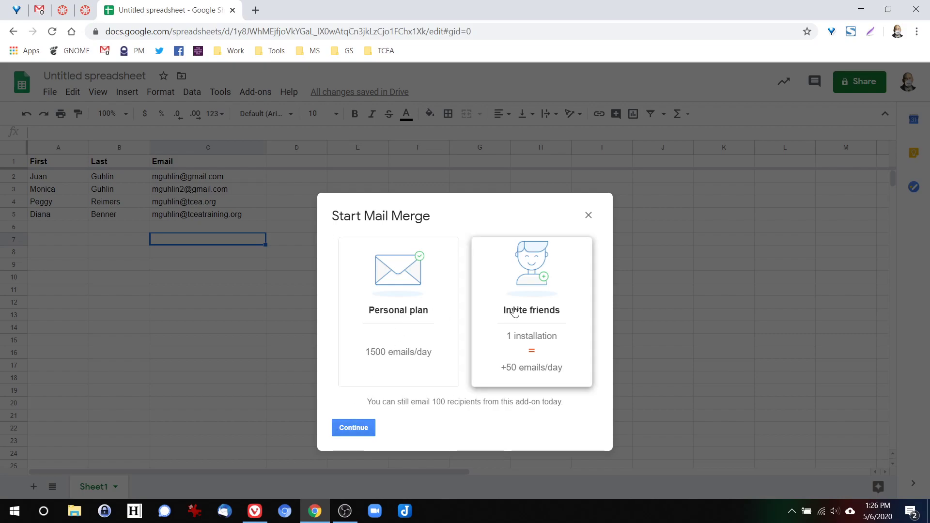
- Continue past the Personal plan overview to the mail merge settings form
click(353, 430)
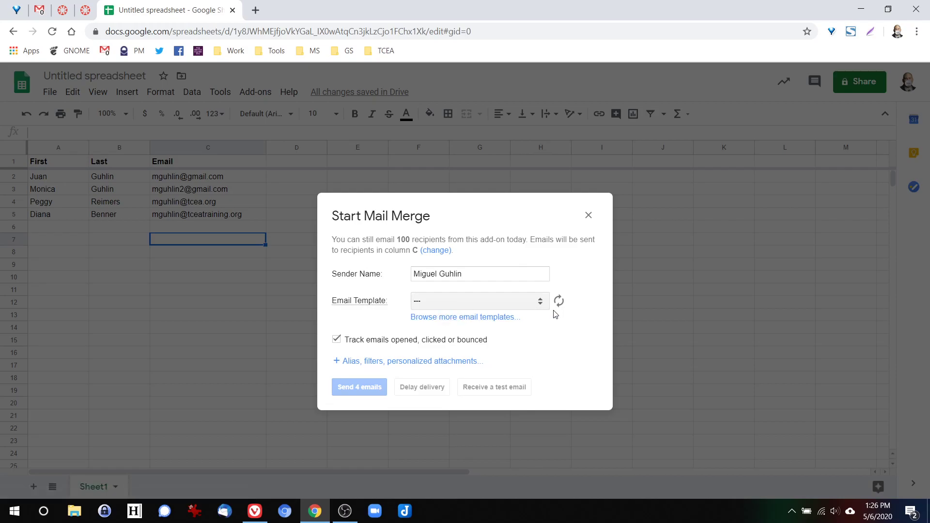
- Check Gmail's refreshed drafts for the email template, then return to the spreadsheet
click(539, 304)
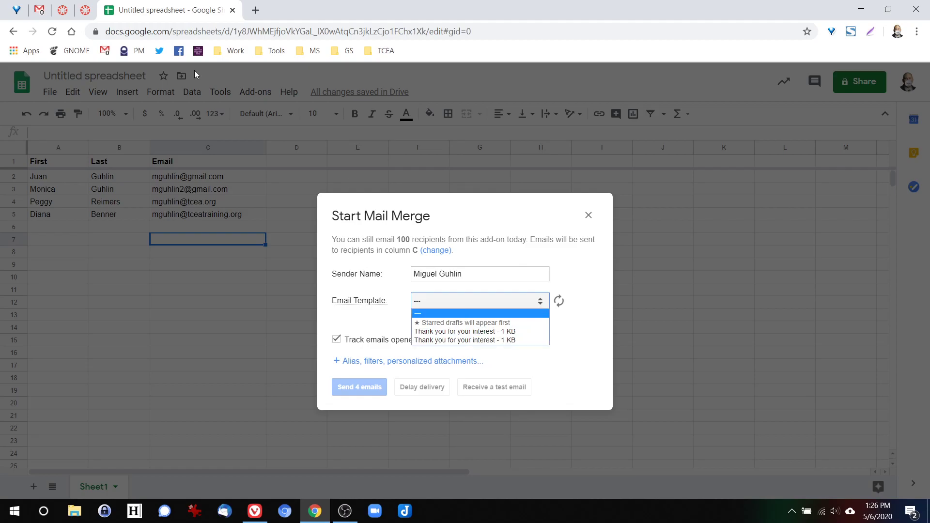
click(39, 10)
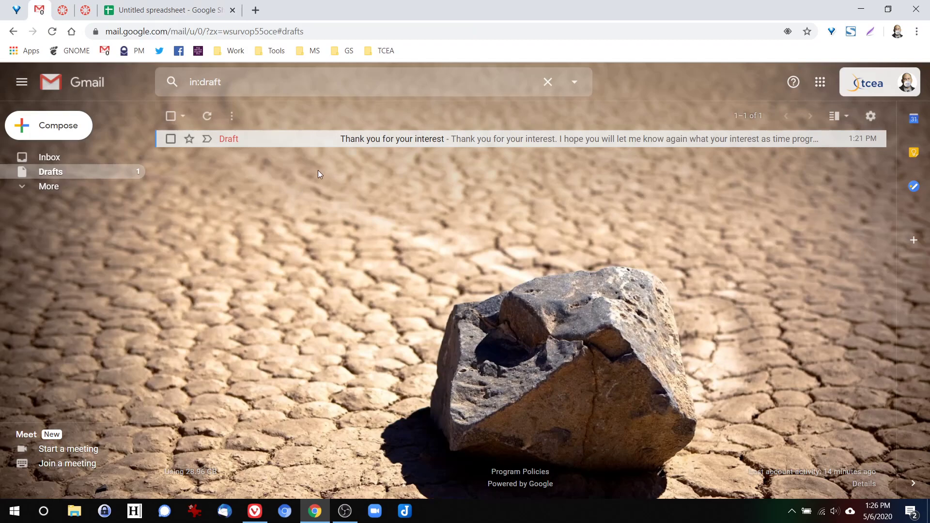
click(52, 31)
click(183, 15)
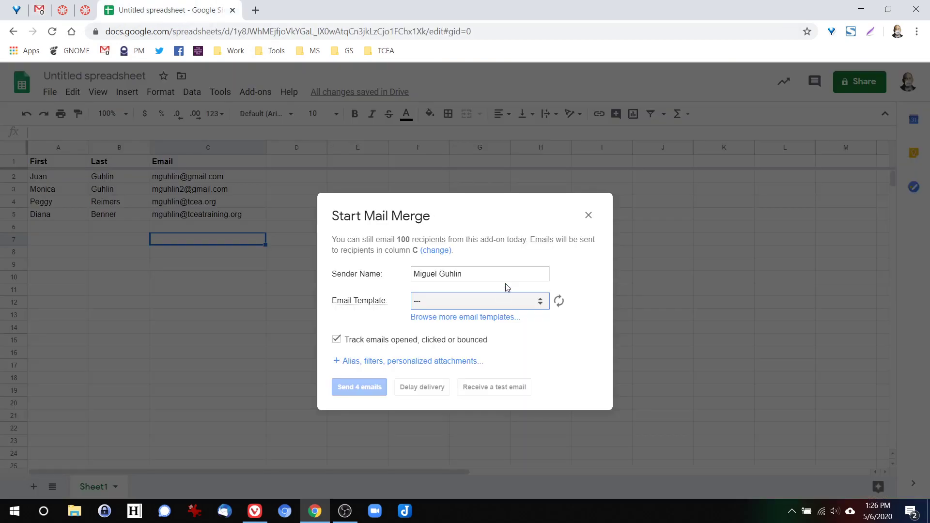
- Pick the 'Thank you for your interest' template and send yourself a test email
click(496, 302)
click(483, 333)
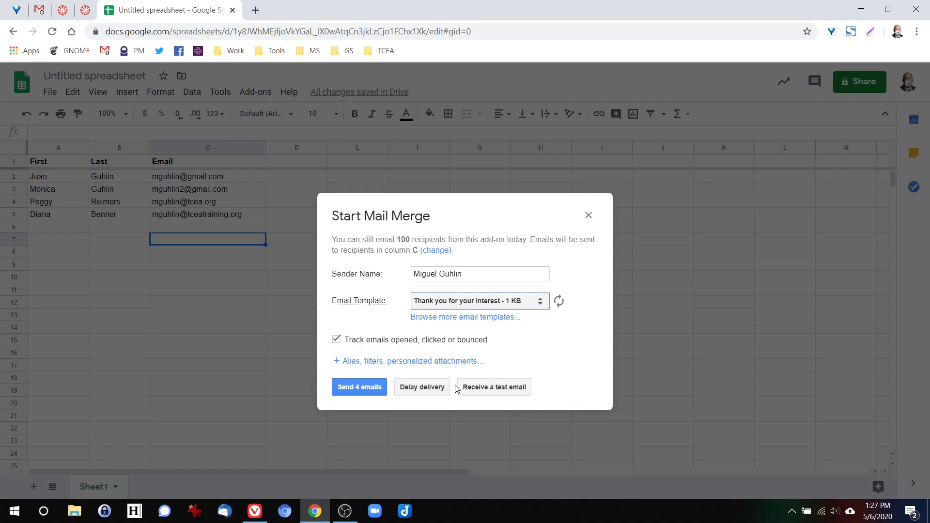
click(486, 391)
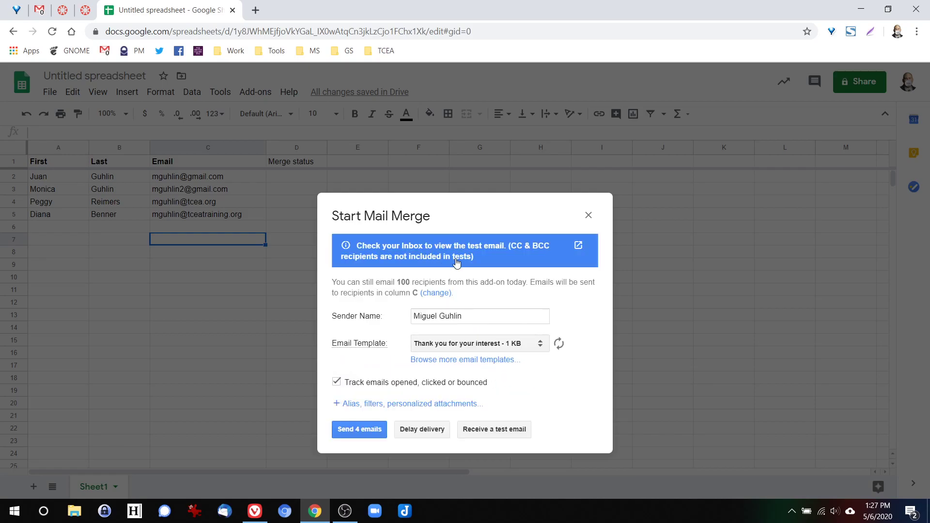
- Read the 'Thank you for your interest' test email in Gmail, then send all 4 merge emails
click(39, 12)
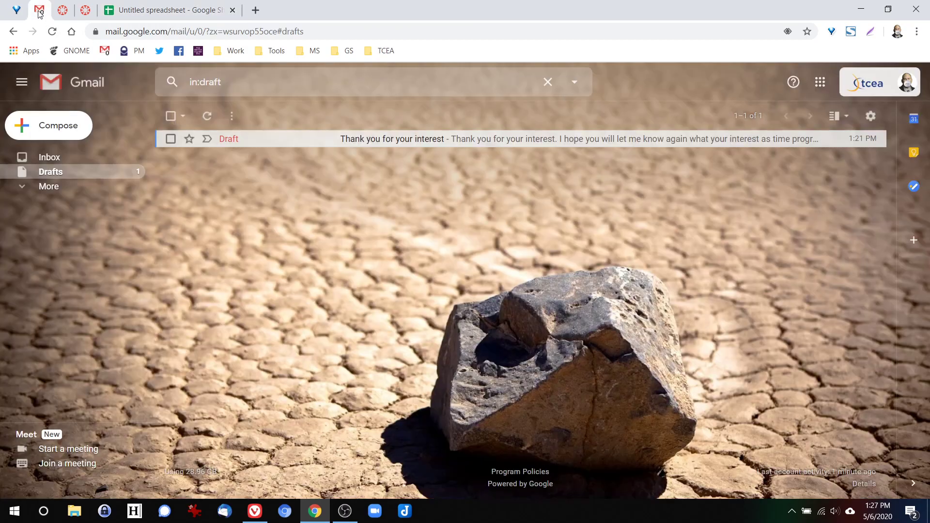
click(48, 157)
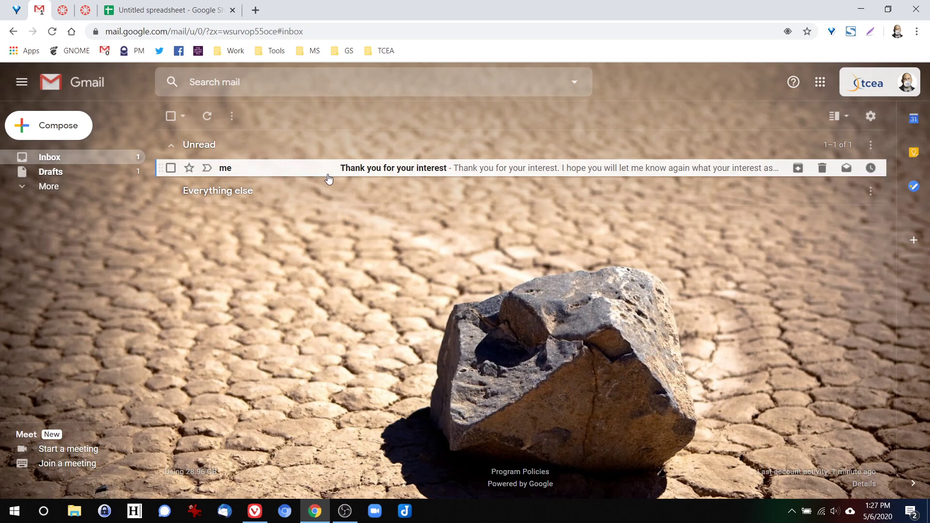
click(482, 173)
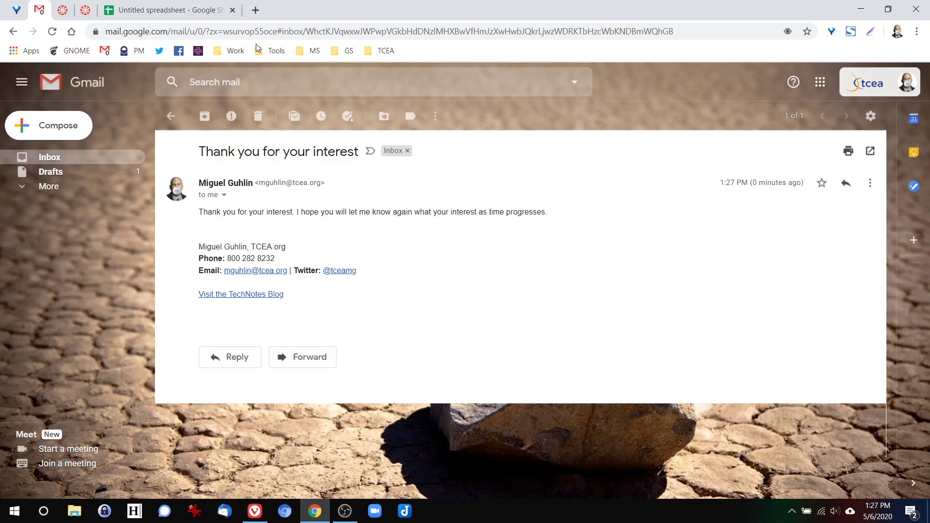
click(173, 11)
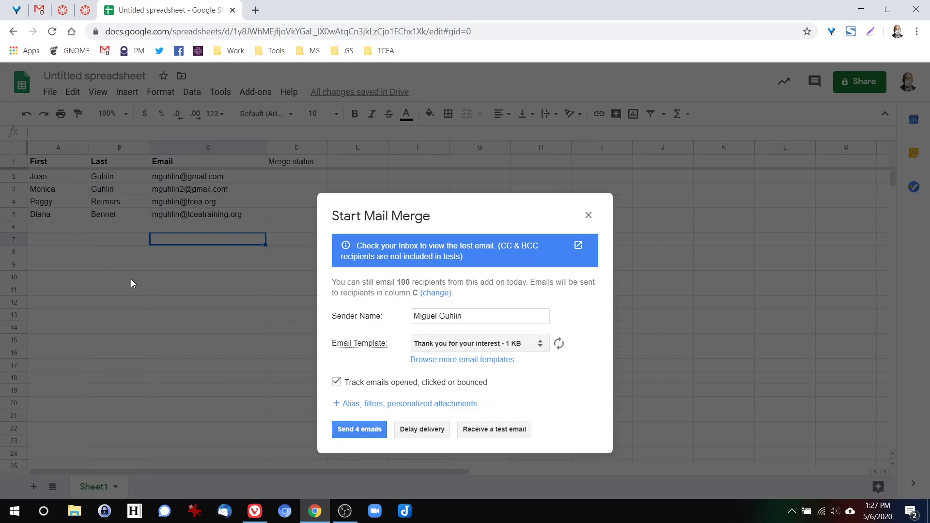
click(360, 431)
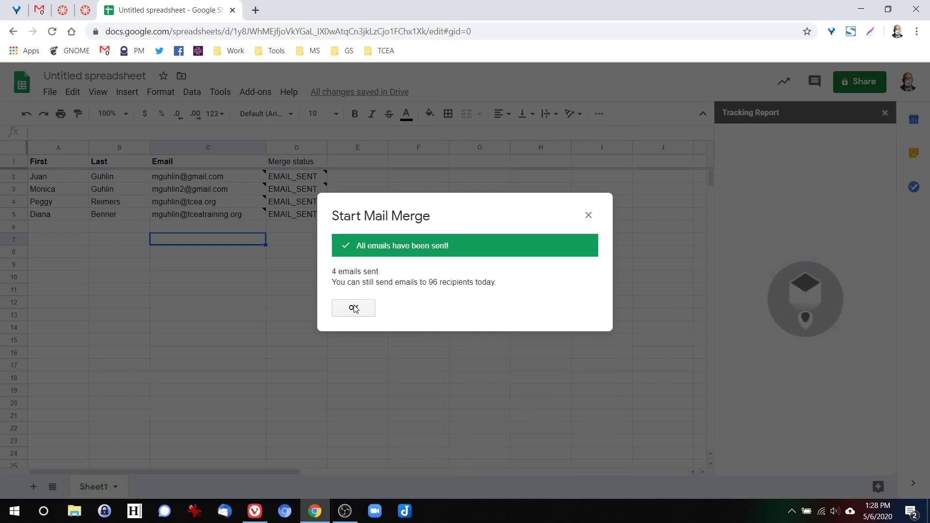
- Confirm the 'All emails have been sent' message to show the Tracking Report sidebar
click(354, 308)
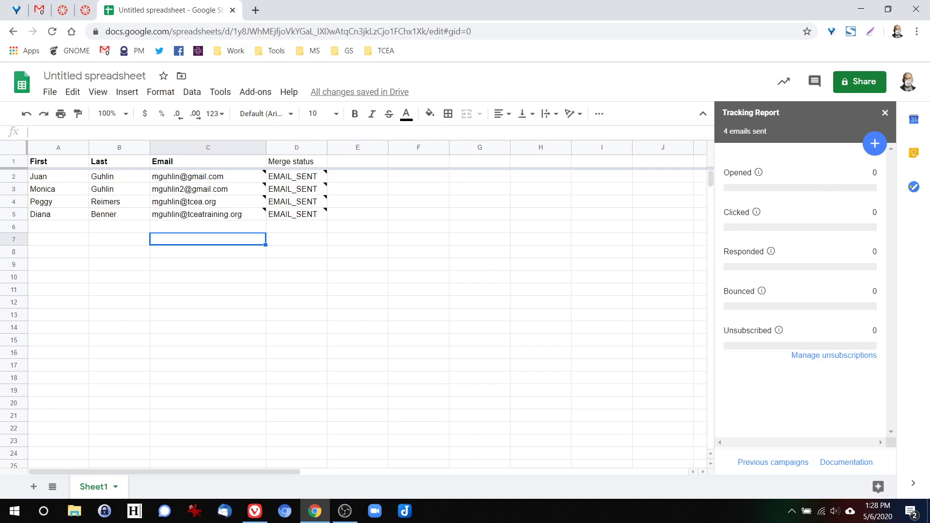
key(alt+Tab)
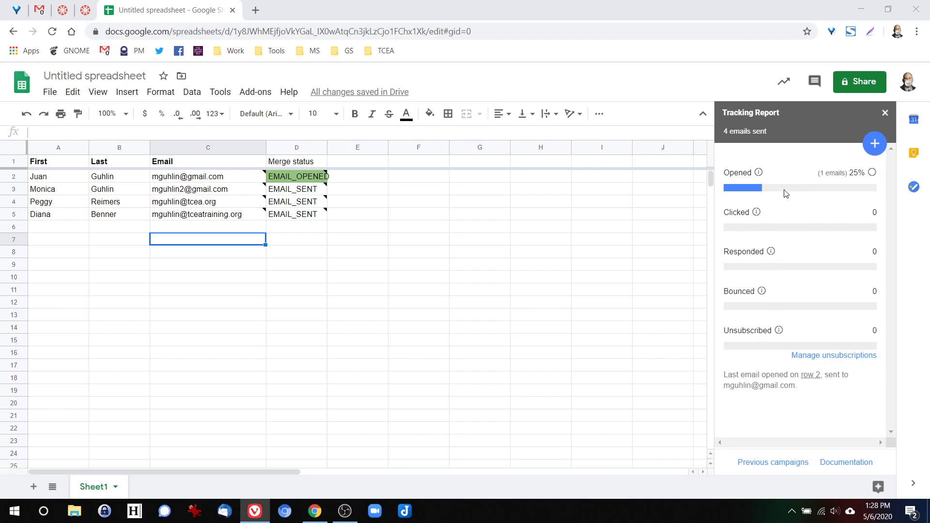
- Widen Merge status column D so EMAIL_OPENED shows in full
drag(325, 148, 340, 149)
mouse_move(322, 181)
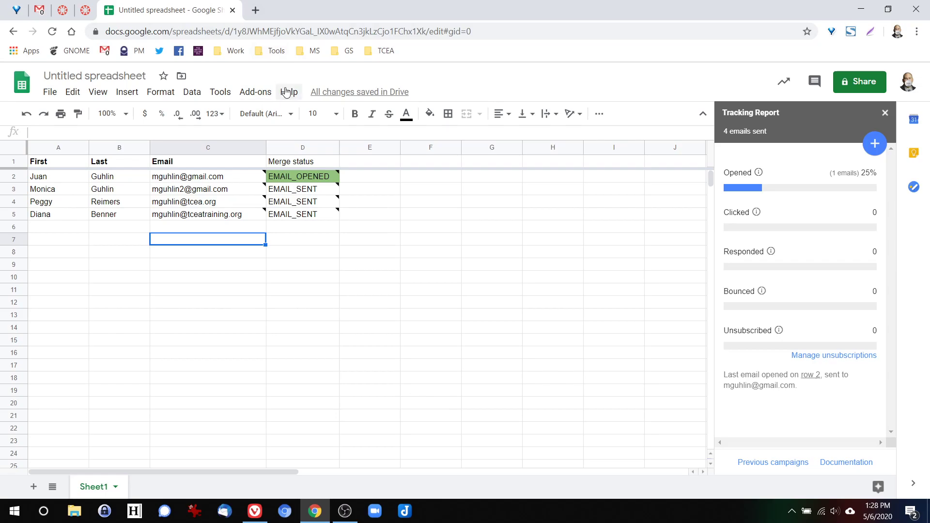
- Open the Yet Another Mail Merge online documentation from its Help and dismiss the welcome popup
click(255, 92)
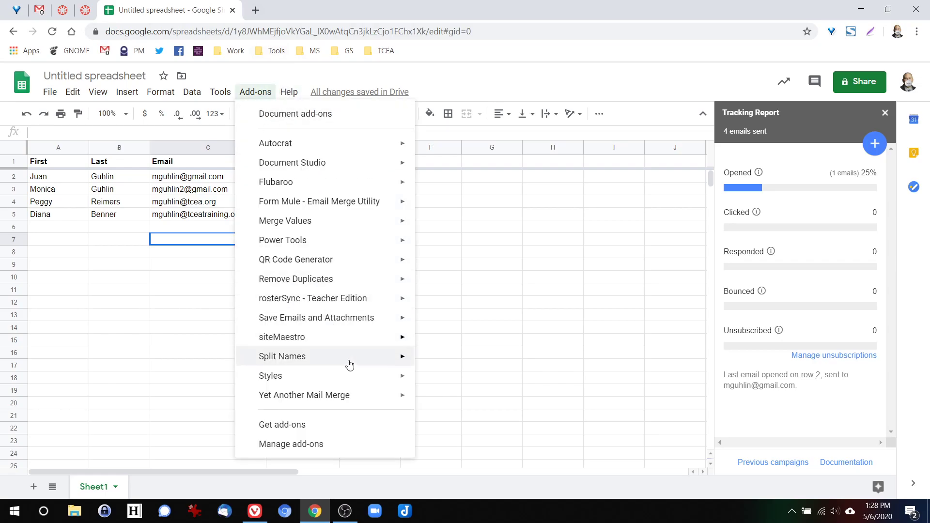
mouse_move(378, 403)
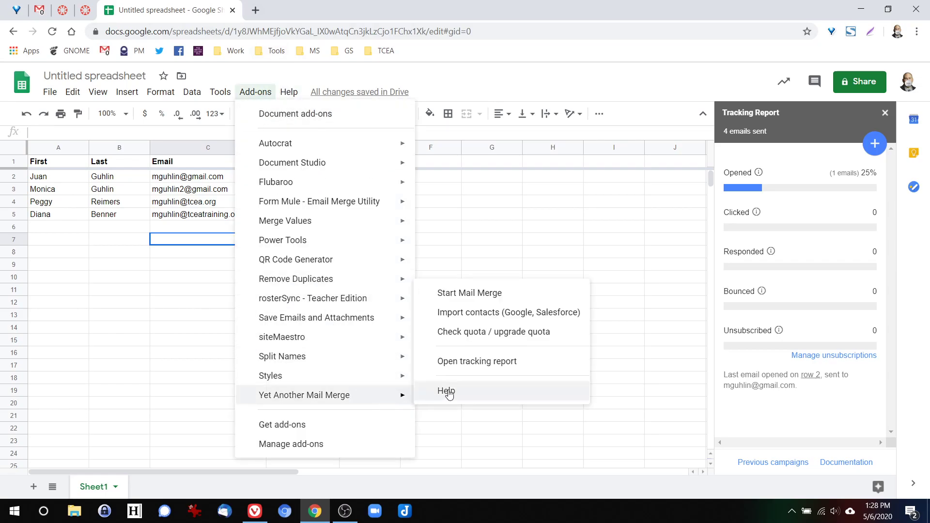
click(446, 392)
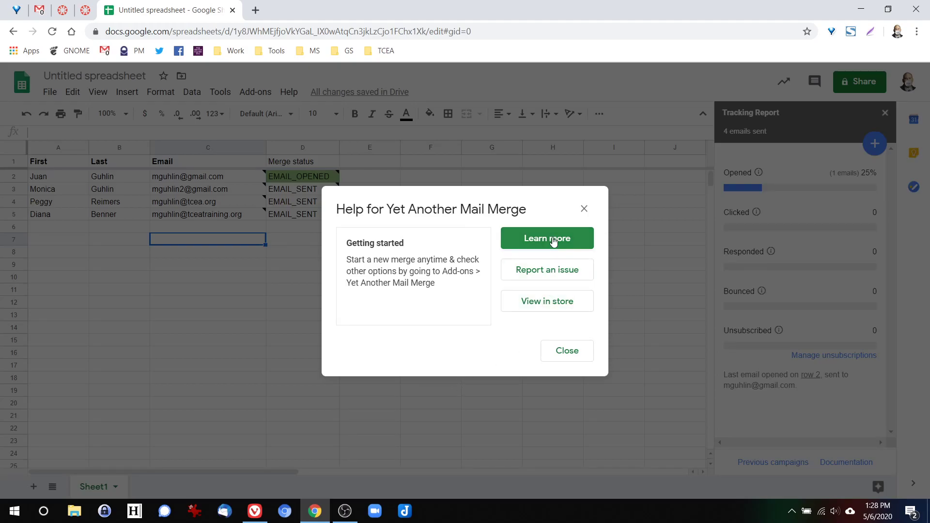
click(556, 239)
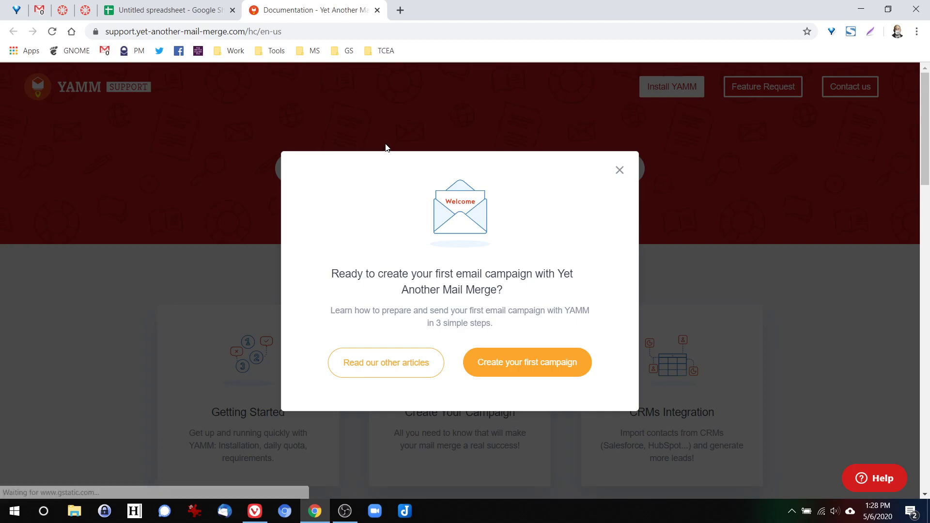
click(618, 172)
- Read the Advanced Options documentation page, then return to the spreadsheet
scroll(330, 282, down, 3)
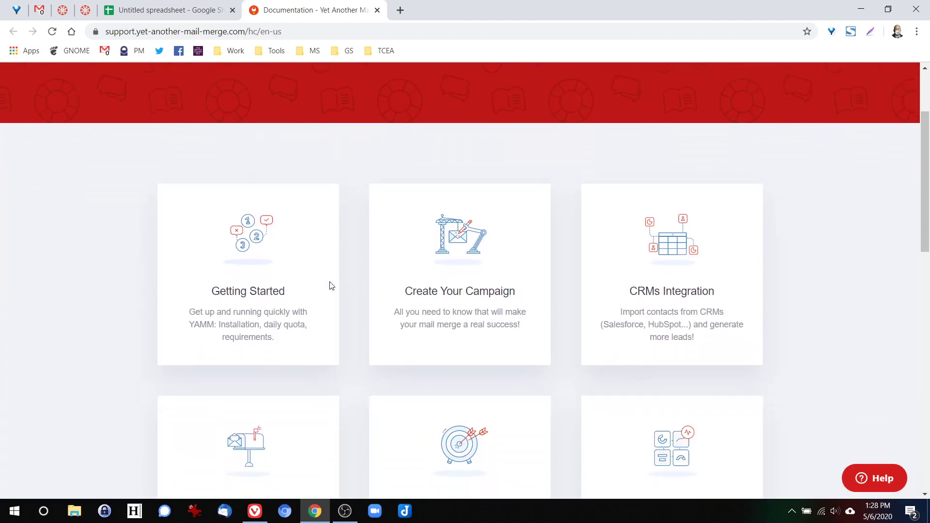
scroll(331, 286, down, 5)
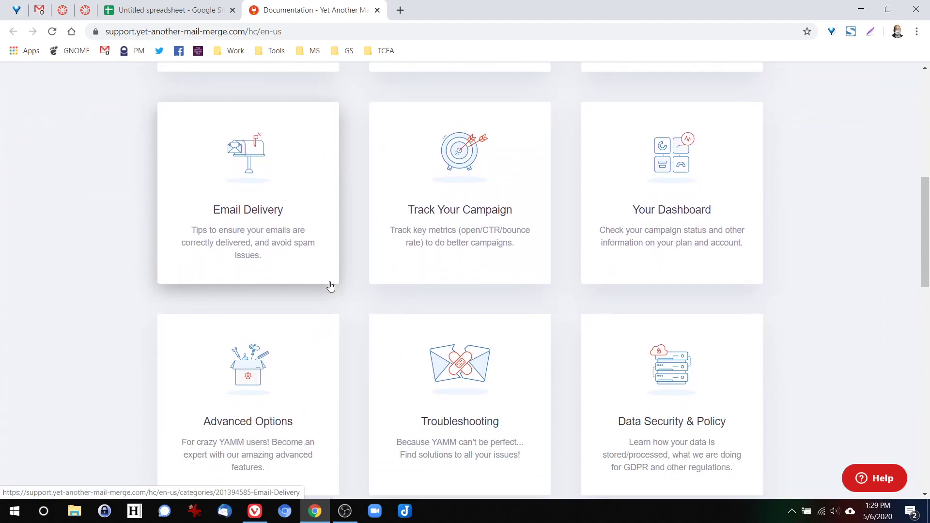
scroll(331, 287, down, 2)
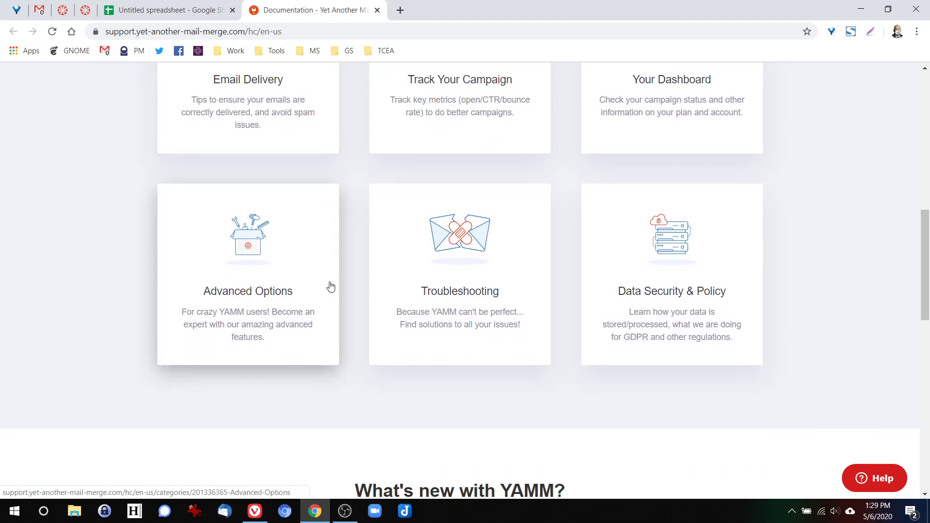
click(249, 295)
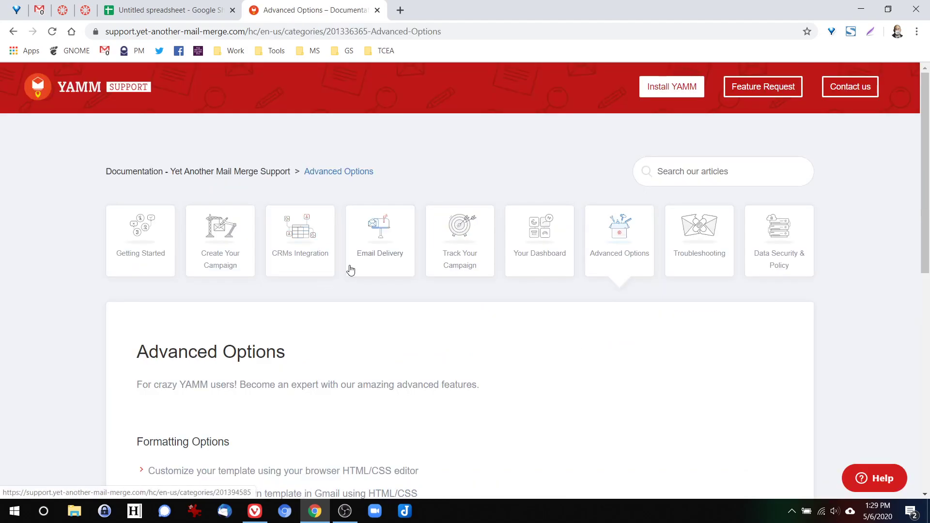
scroll(325, 284, down, 4)
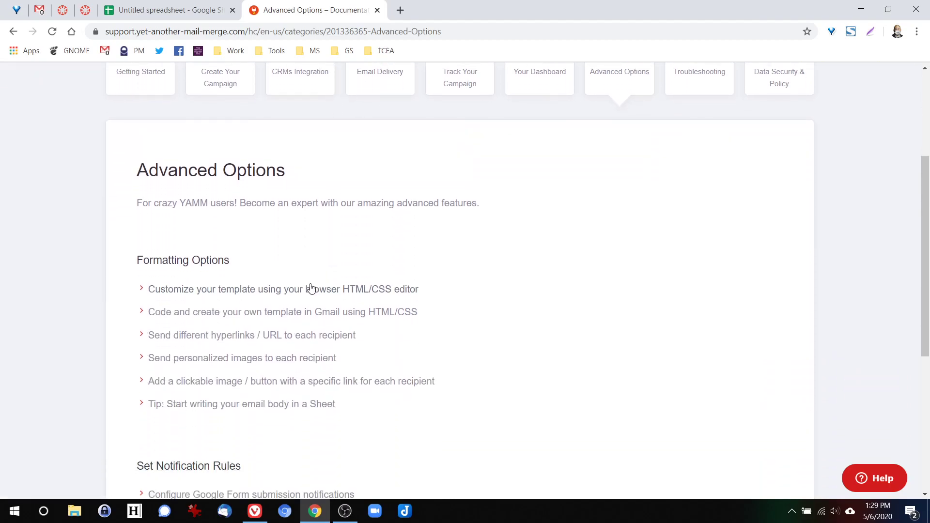
scroll(312, 289, down, 2)
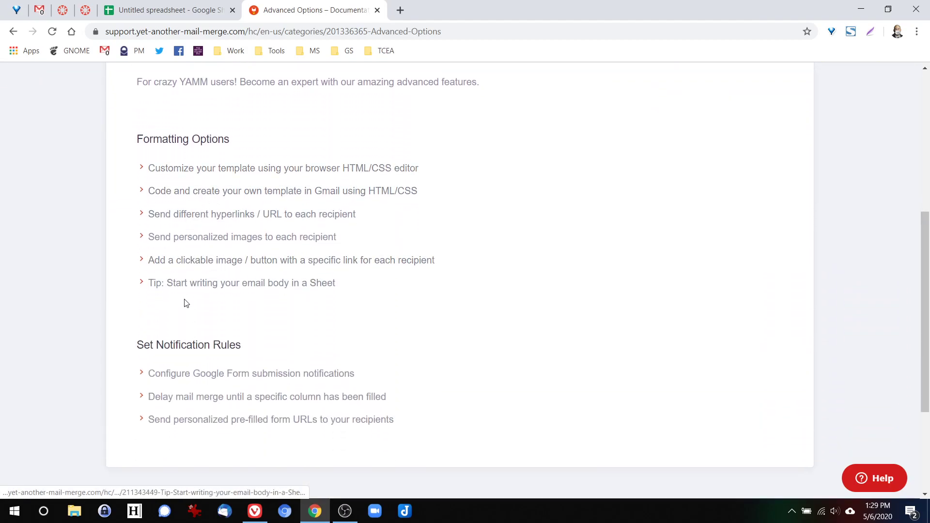
scroll(495, 278, up, 3)
scroll(495, 278, up, 3)
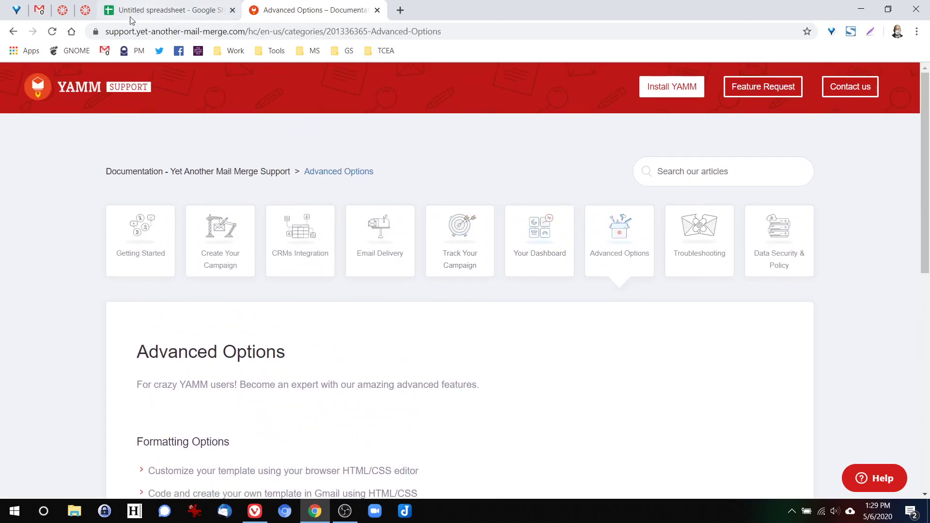
click(113, 13)
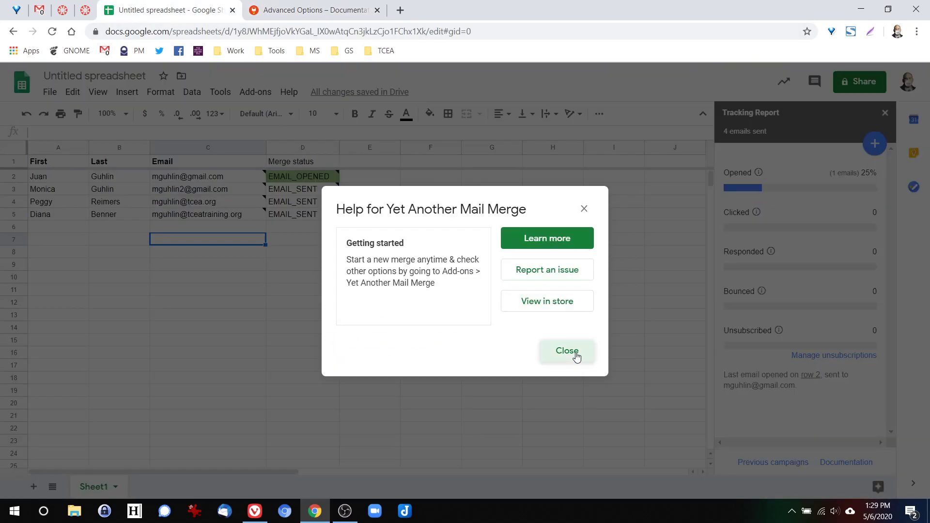
- Close the mail merge help and browse the Add-ons menu's installed add-ons before returning to the sheet
click(569, 352)
click(264, 97)
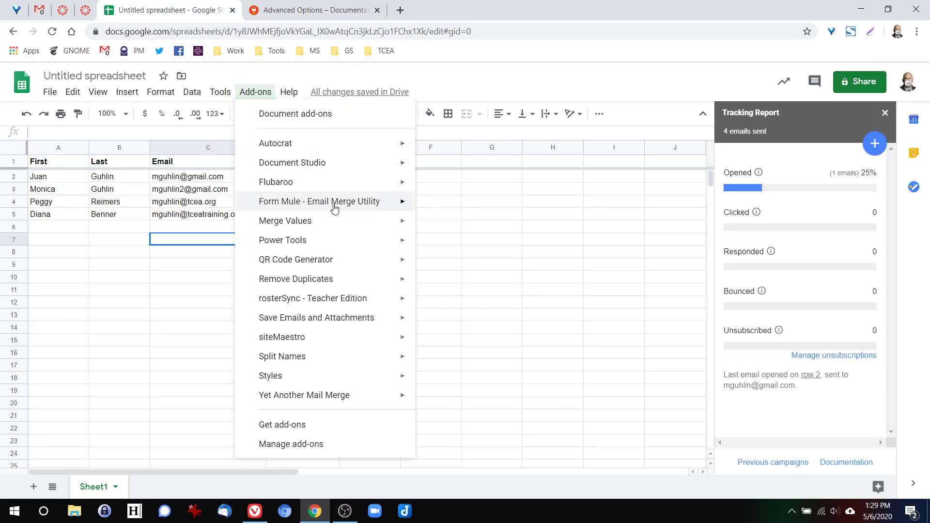
mouse_move(298, 206)
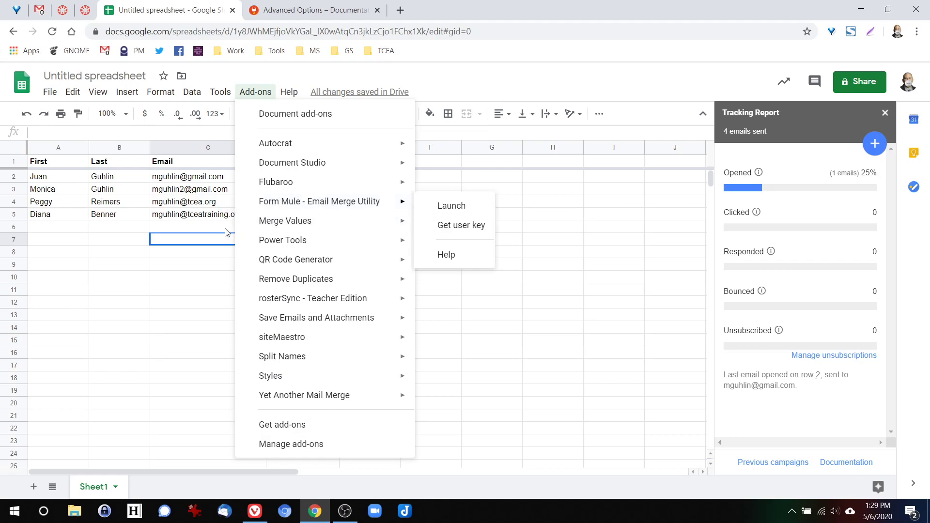
mouse_move(278, 406)
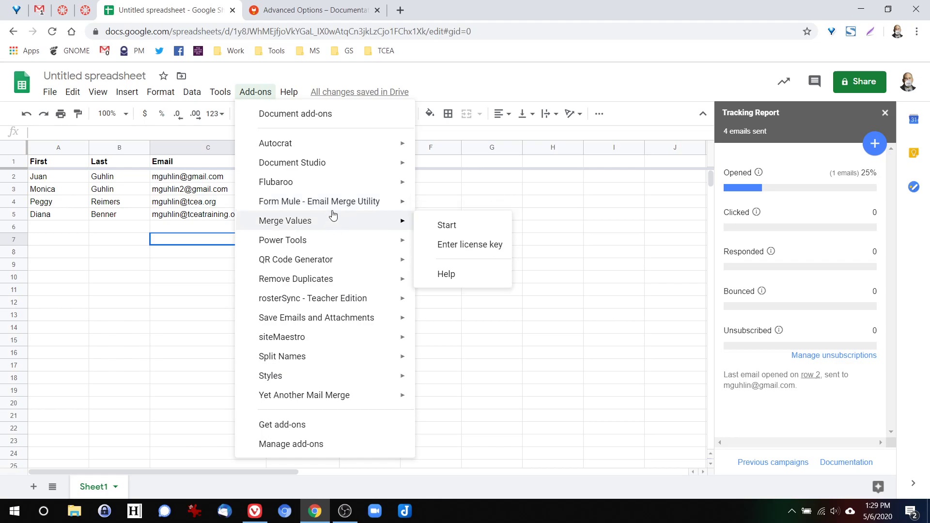
mouse_move(332, 209)
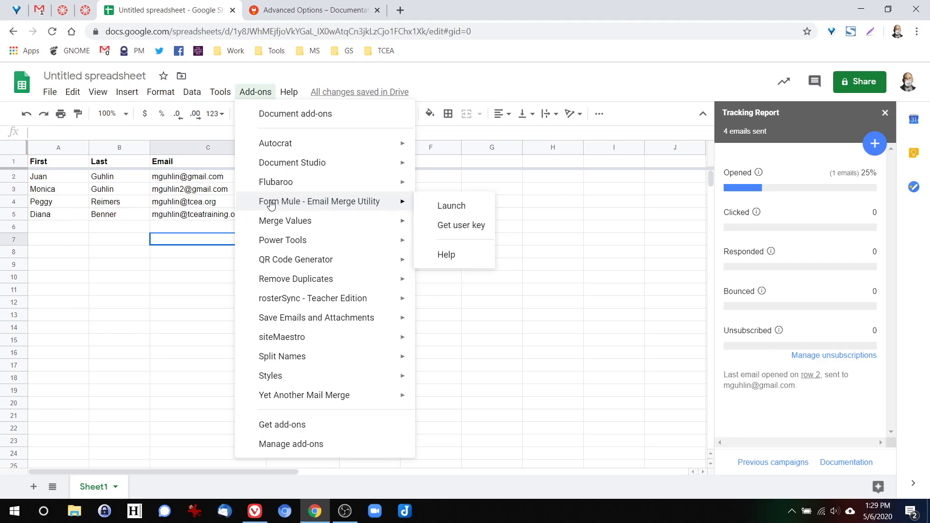
click(189, 232)
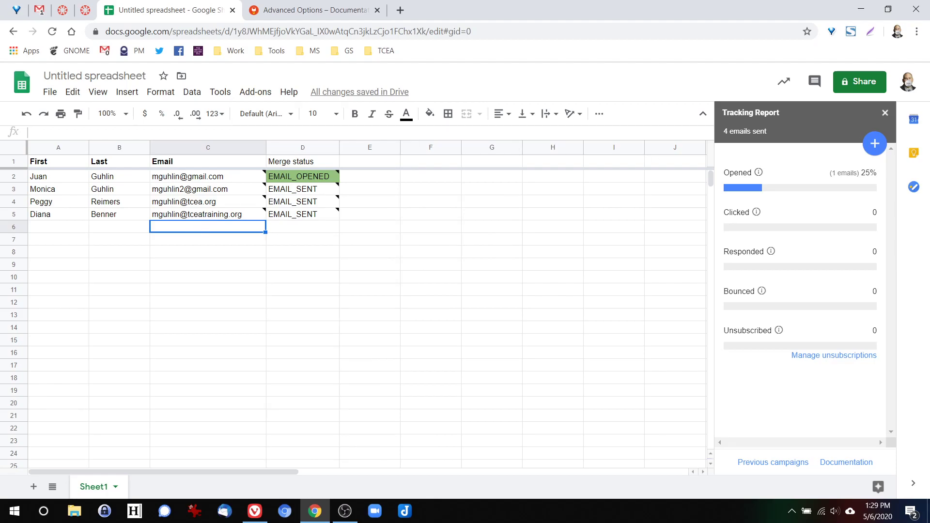
key(alt+Tab)
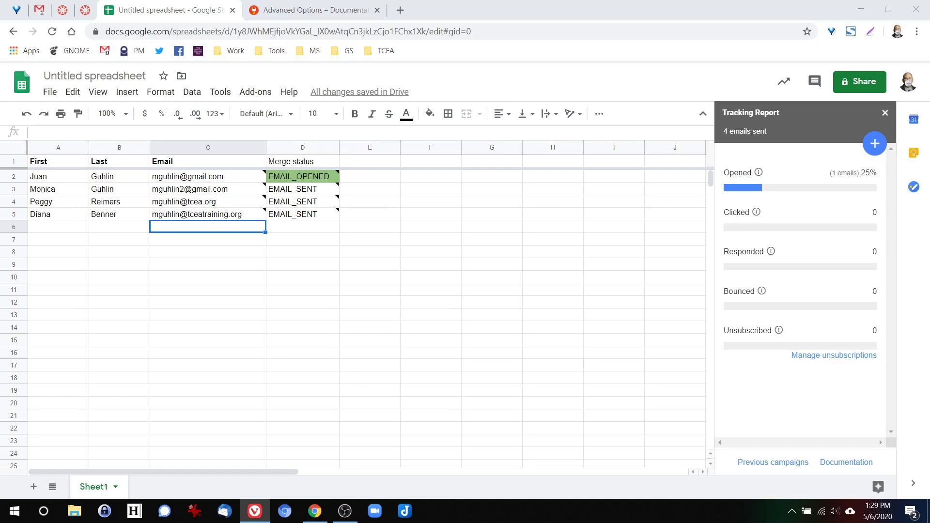